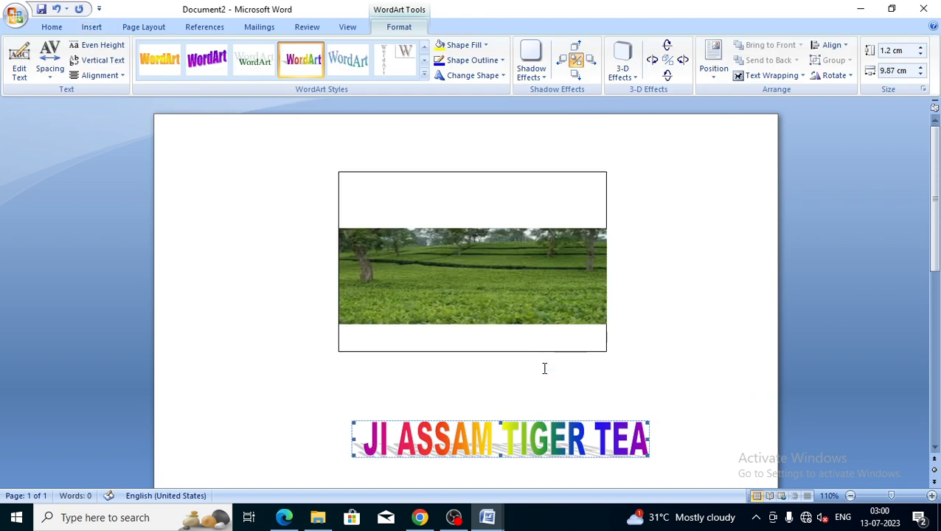
Set the WordArt title to Tight wrapping and bring it in front of text
click(760, 77)
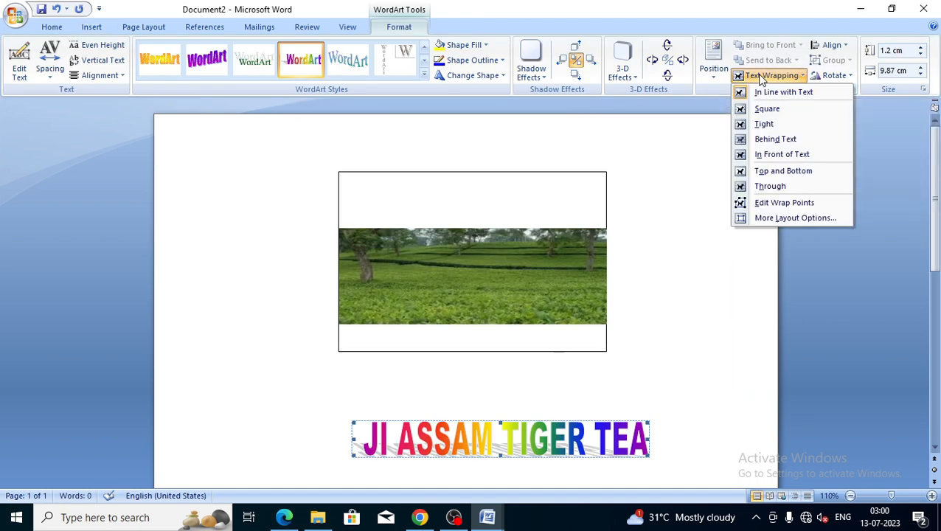
click(766, 124)
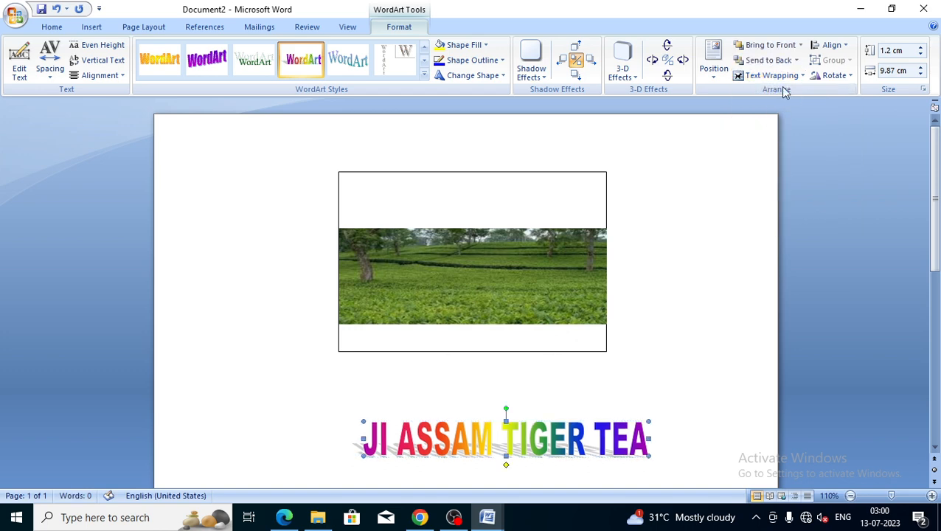
click(802, 45)
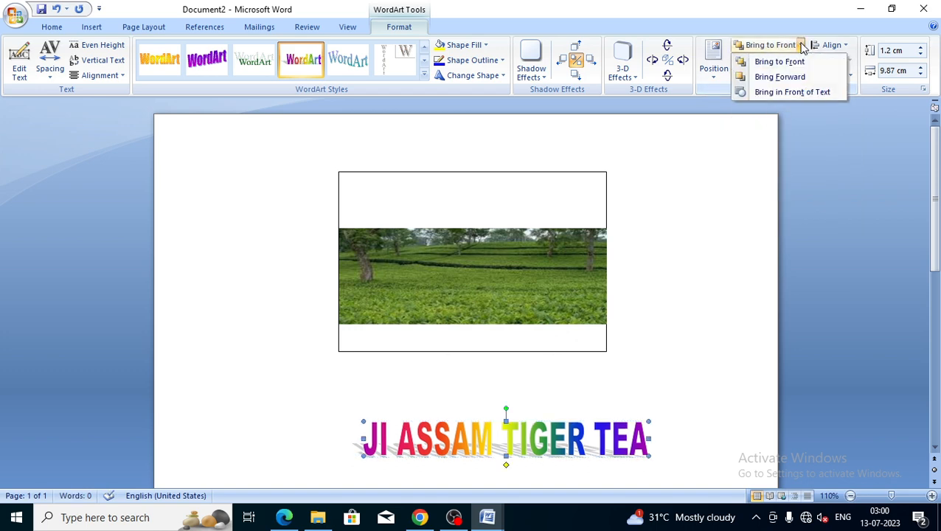
click(784, 93)
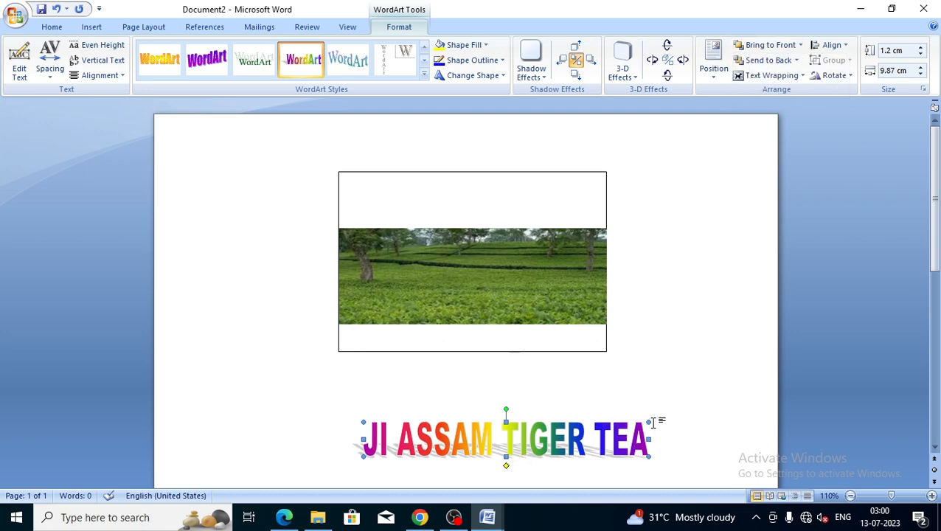
Move the title into the top of the box and widen it to 9.27 cm
drag(648, 422, 603, 440)
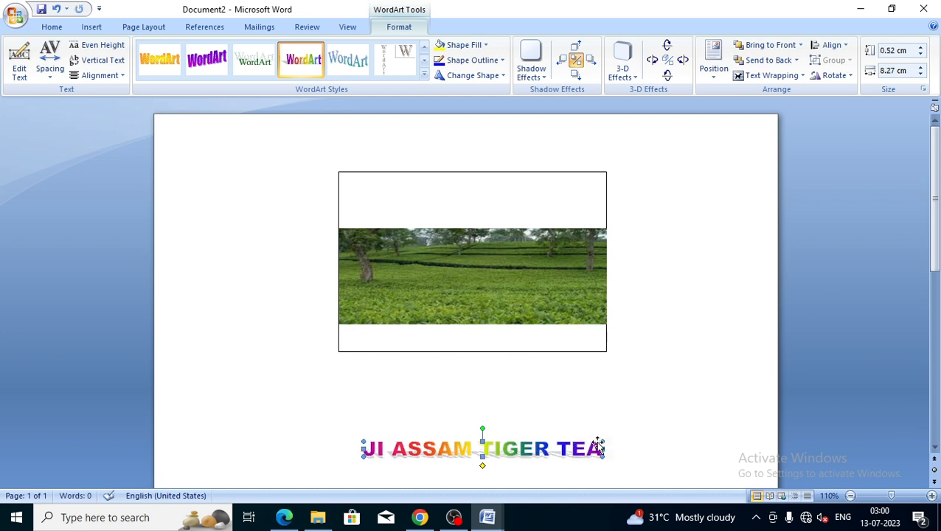
drag(603, 439, 538, 317)
drag(525, 440, 513, 188)
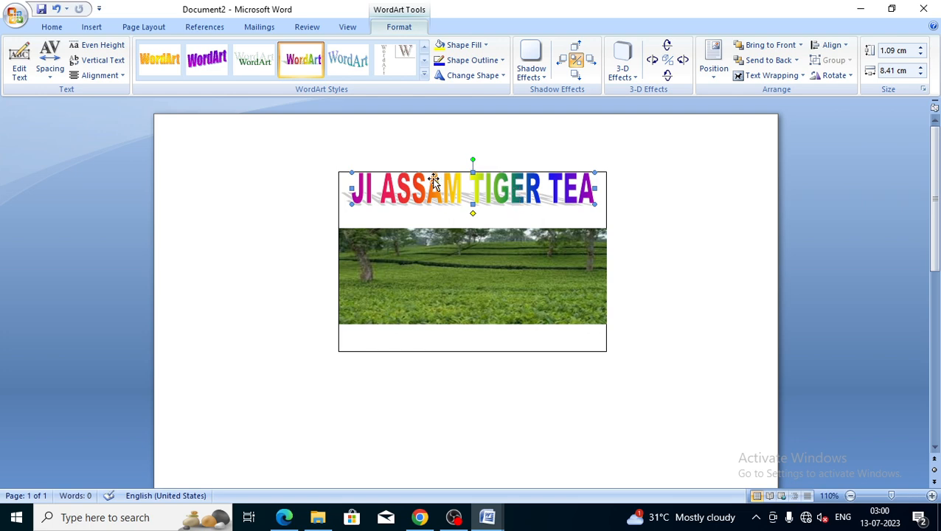
key(ctrl+Down)
key(ctrl+Down)
key(ctrl+Down)
key(ctrl+Down)
key(ctrl+Down)
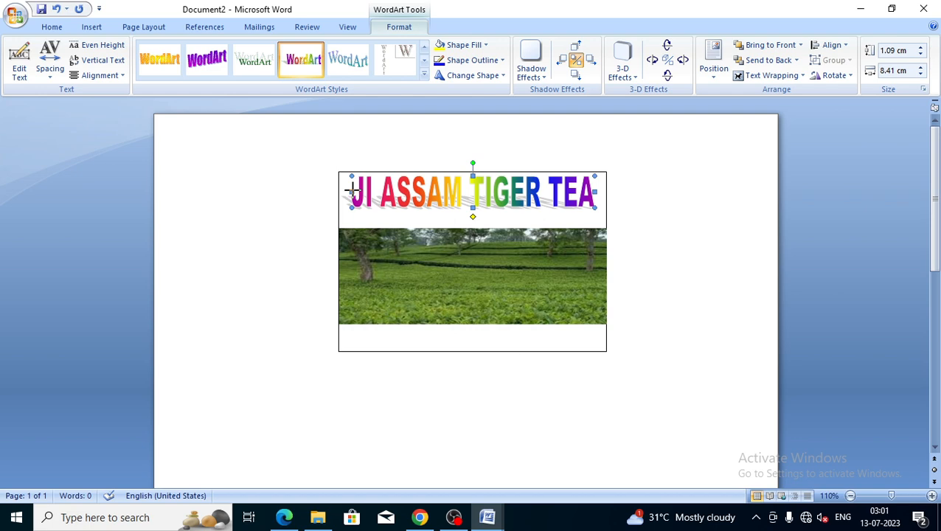
drag(352, 191, 338, 193)
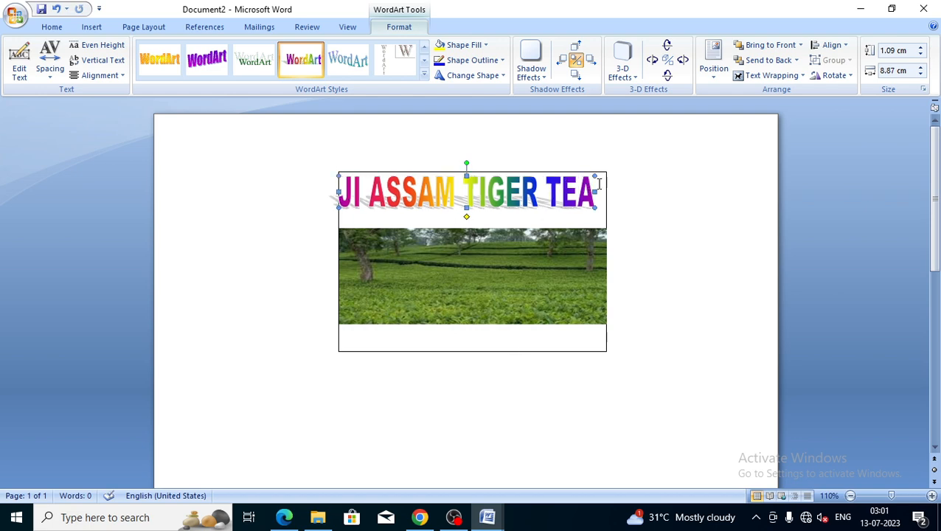
drag(596, 192, 606, 192)
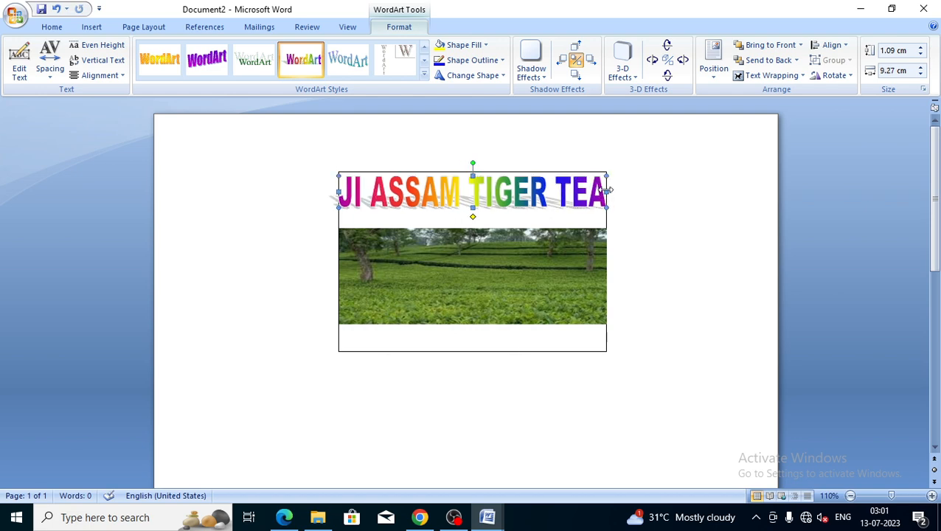
Shorten the tea-garden photo by dragging its top edge down
click(683, 190)
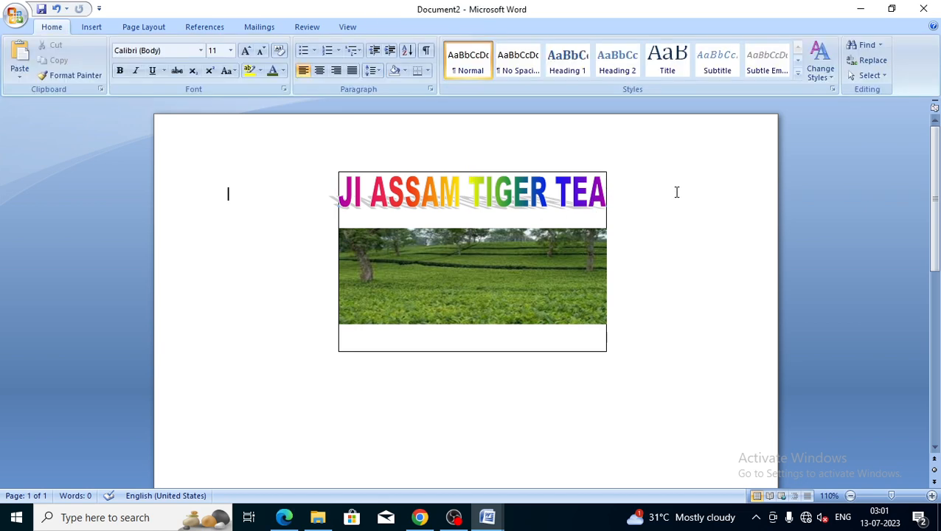
click(416, 263)
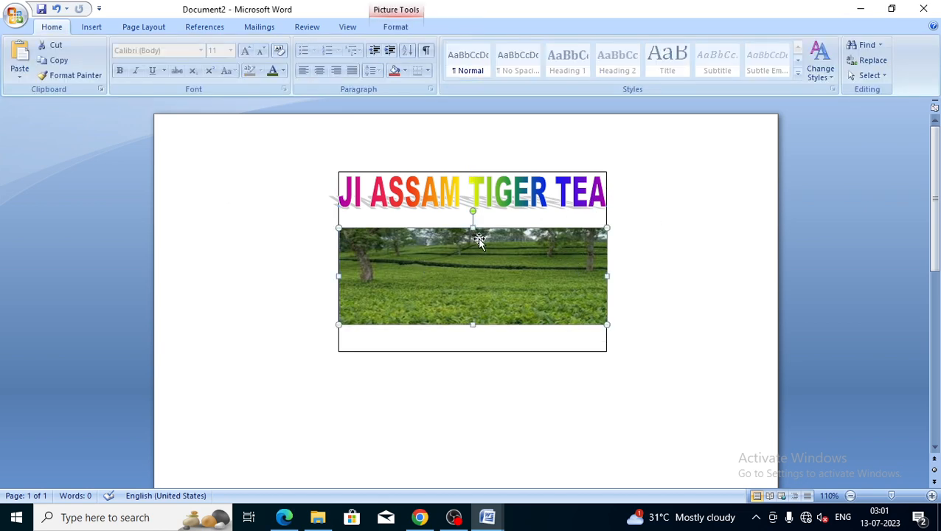
drag(473, 229, 443, 242)
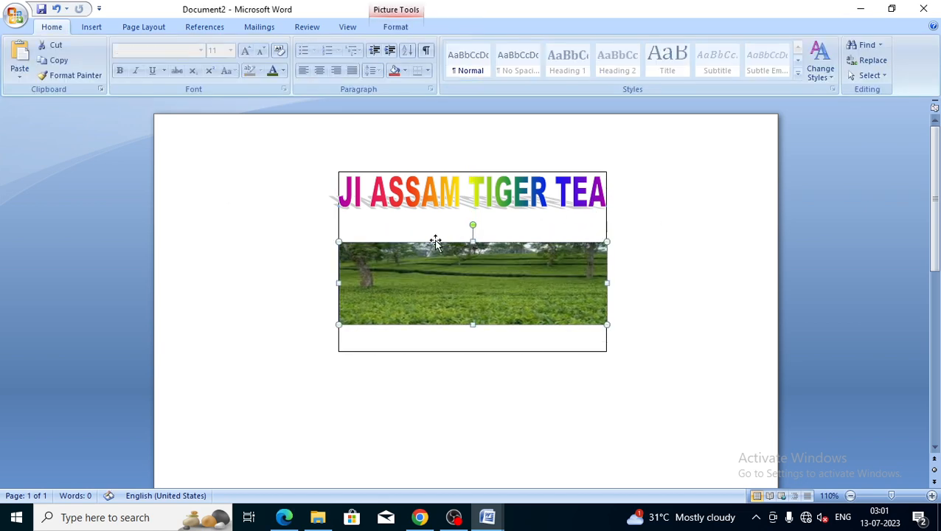
Draw a thin 0.67 × 9.06 cm rectangle between the title and the photo
click(373, 224)
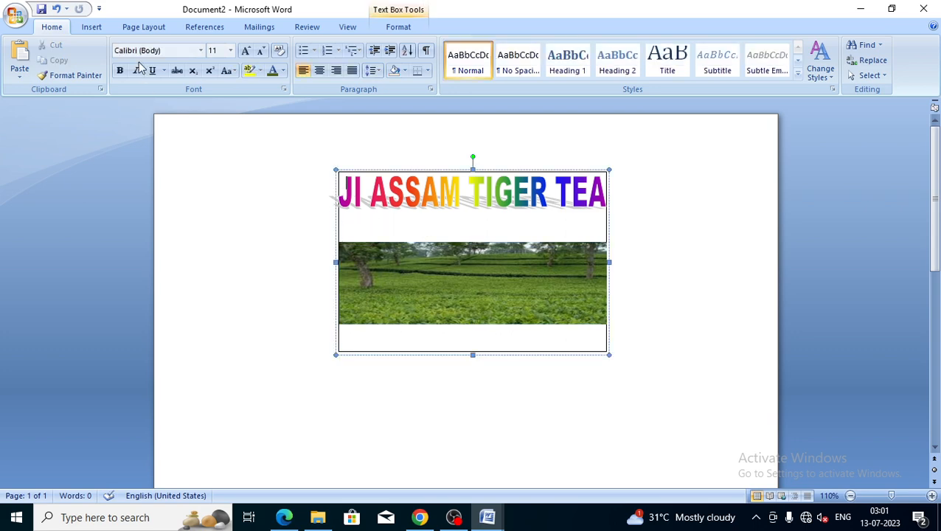
click(93, 29)
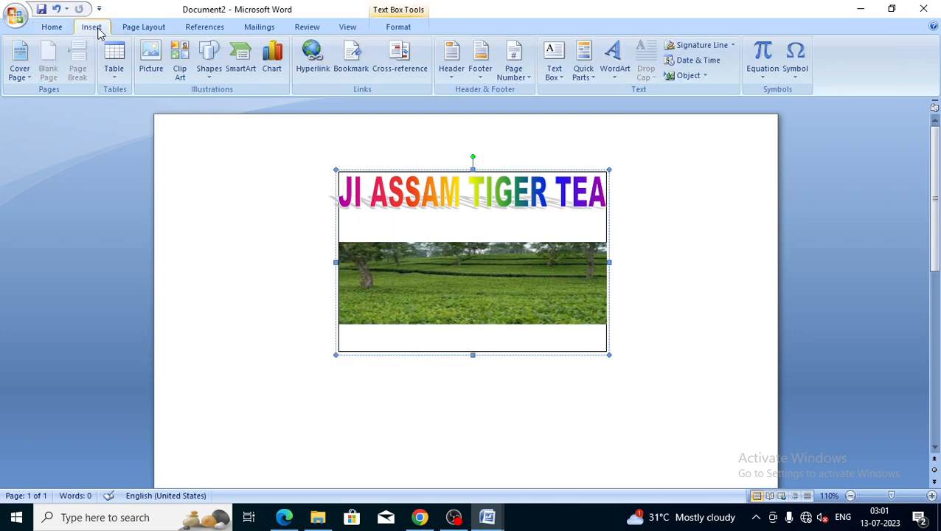
click(209, 65)
click(246, 107)
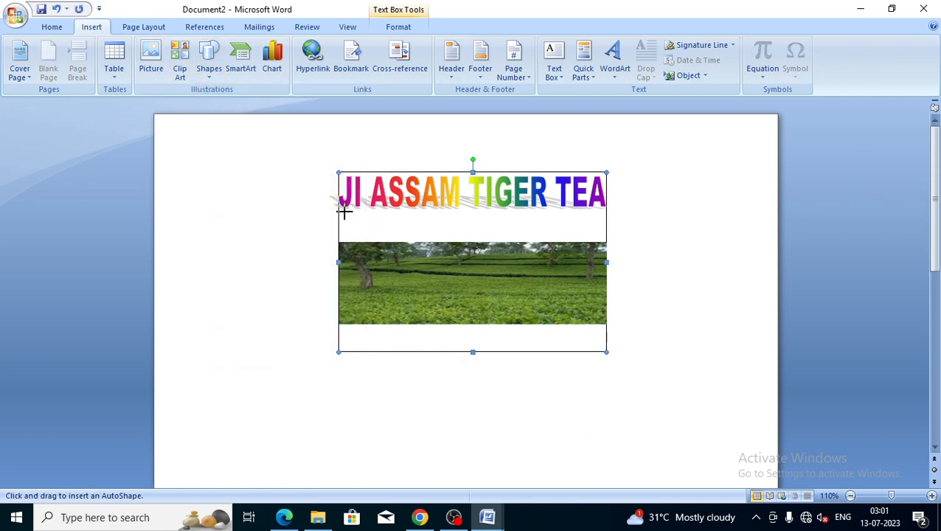
drag(344, 212, 605, 231)
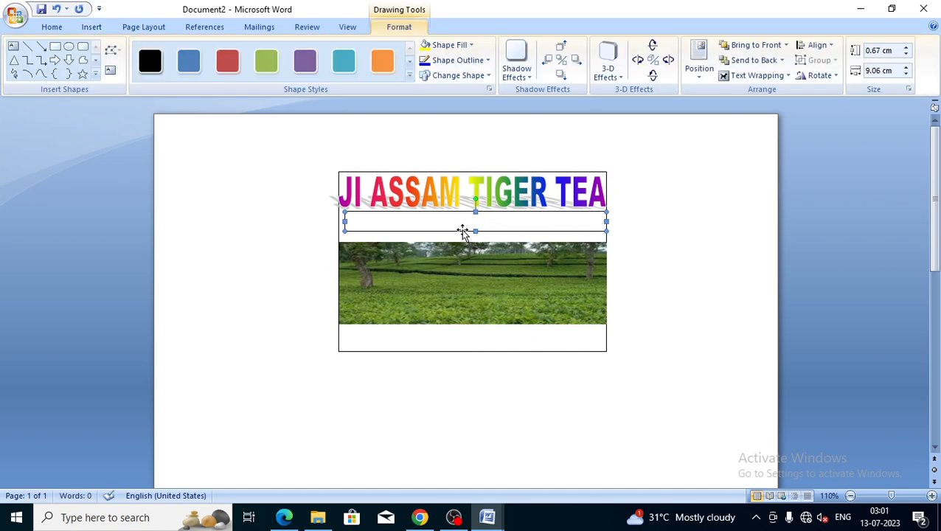
Add text to the rectangle reading 'High quality tea leaves are available'
right_click(397, 218)
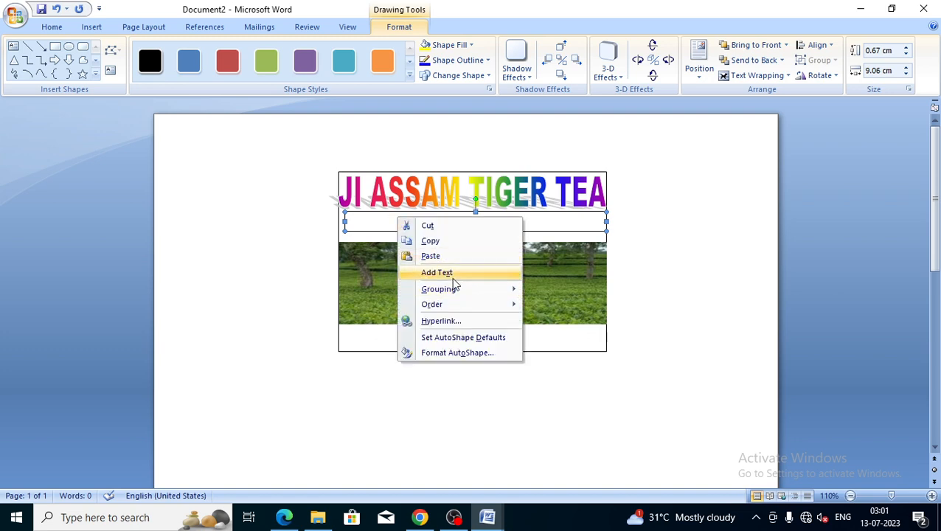
click(442, 275)
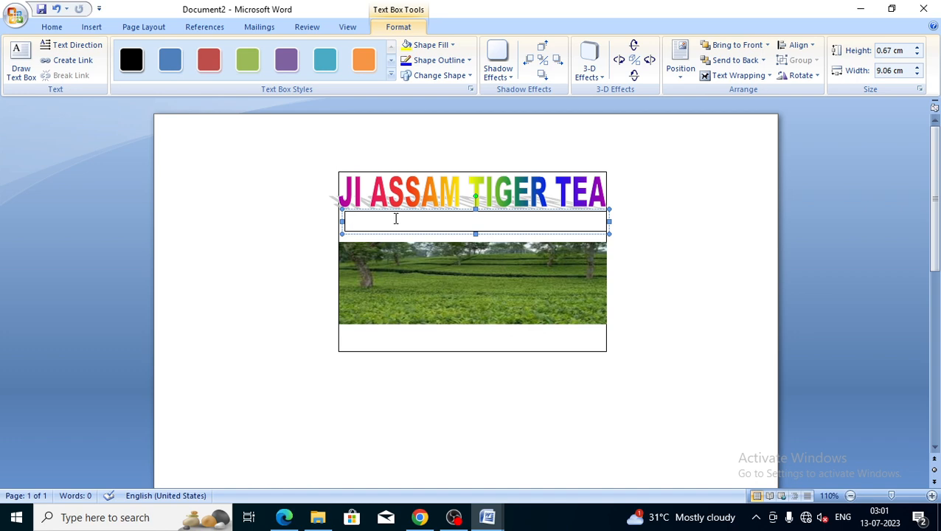
text(High quality t)
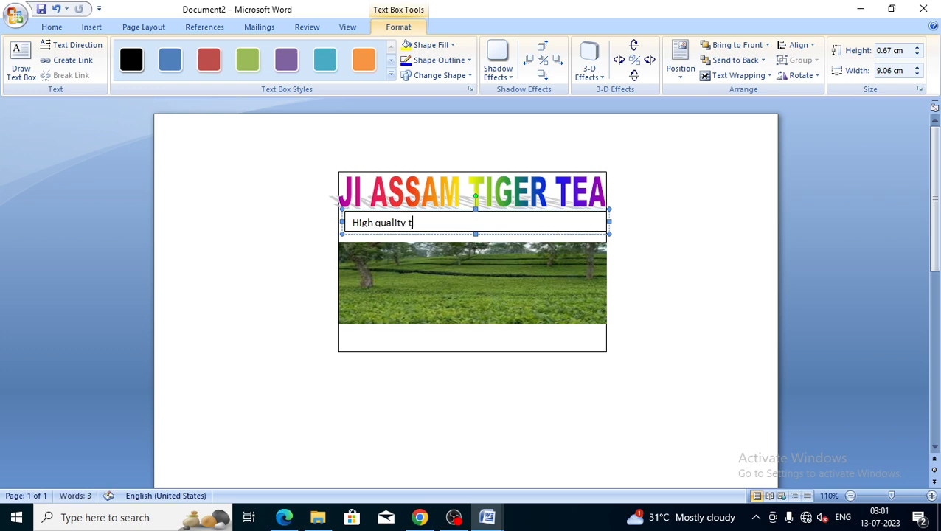
text(ea leaves are ava)
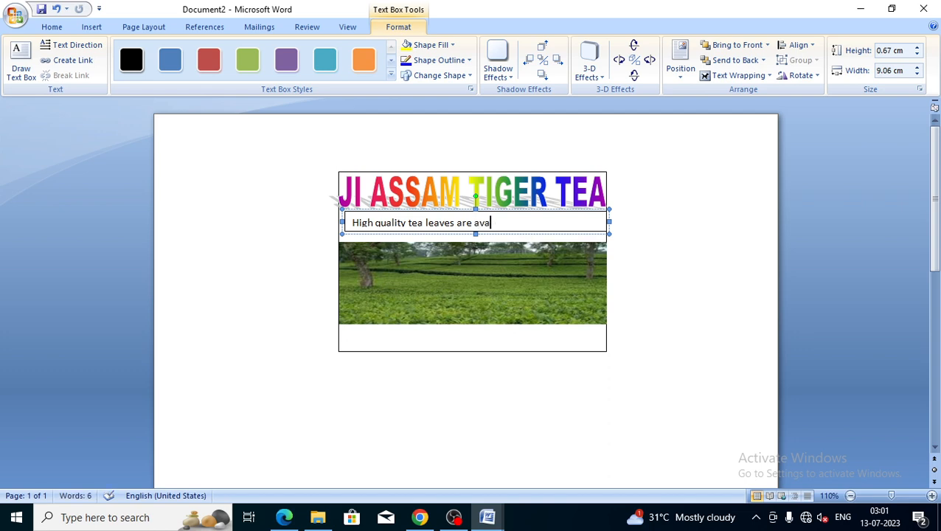
text(ilable)
Centre the tagline and give its box the green fill style
drag(351, 222, 520, 223)
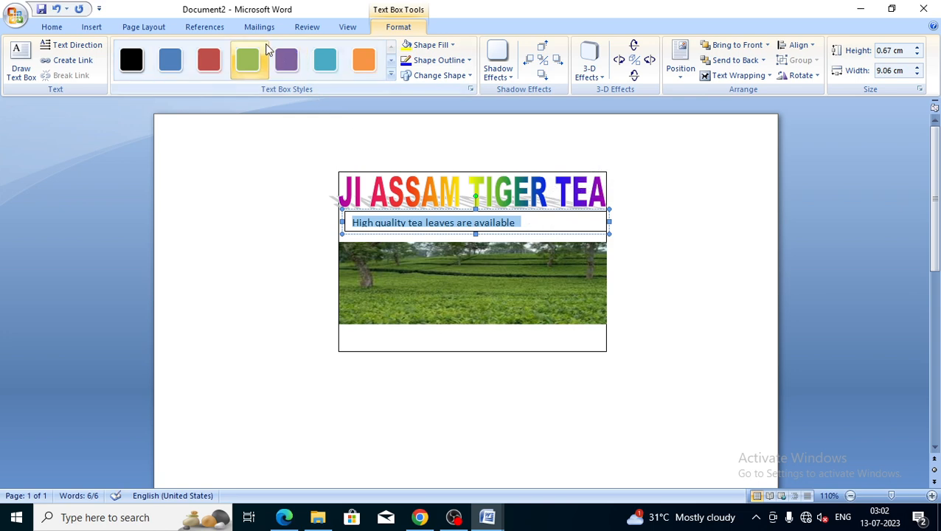
key(ctrl+e)
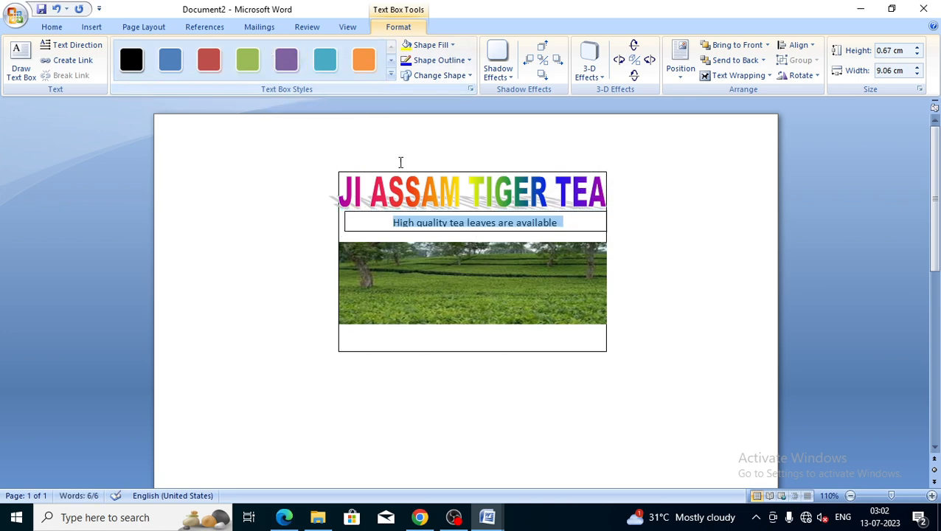
click(247, 62)
click(249, 64)
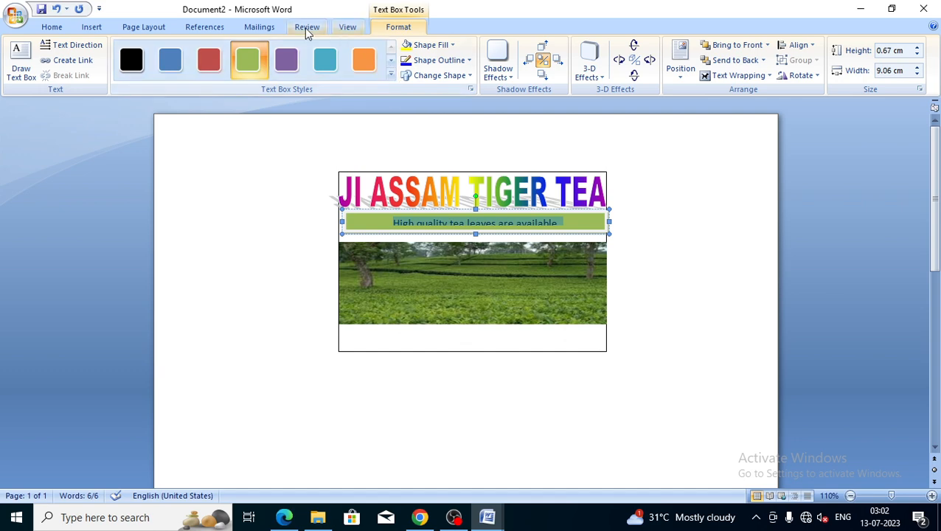
Remove the space after the tagline paragraph and set single line spacing
click(65, 27)
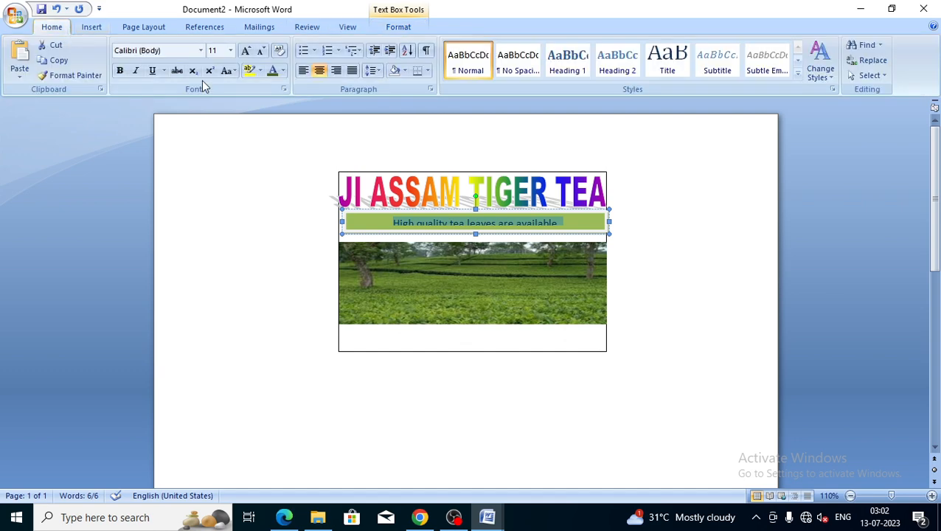
click(372, 73)
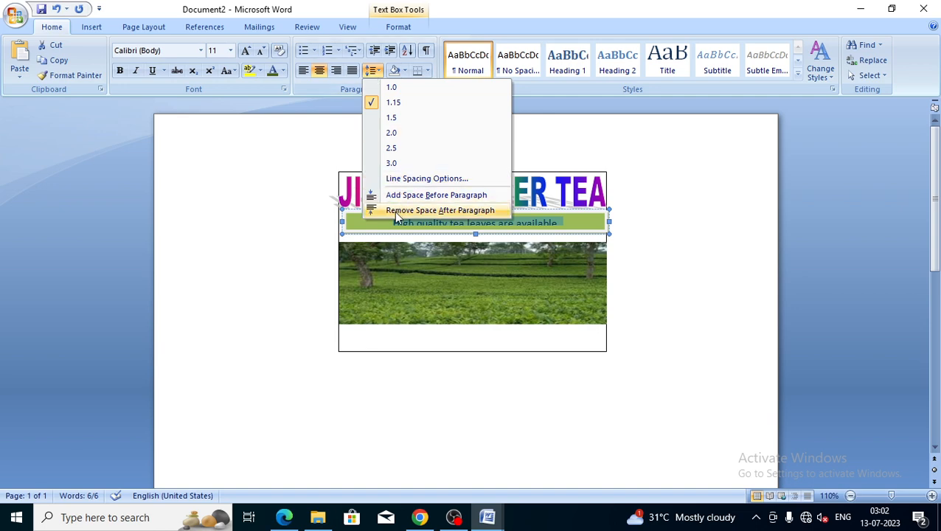
click(433, 212)
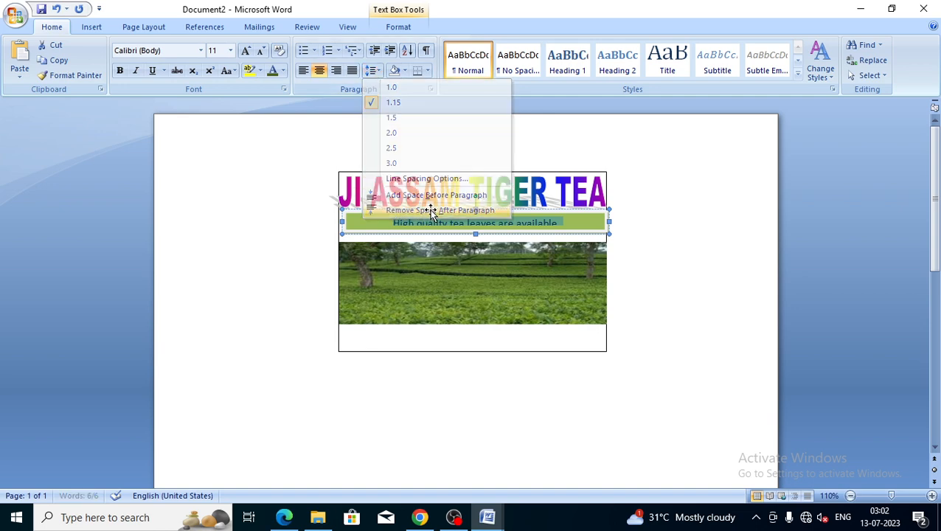
click(371, 73)
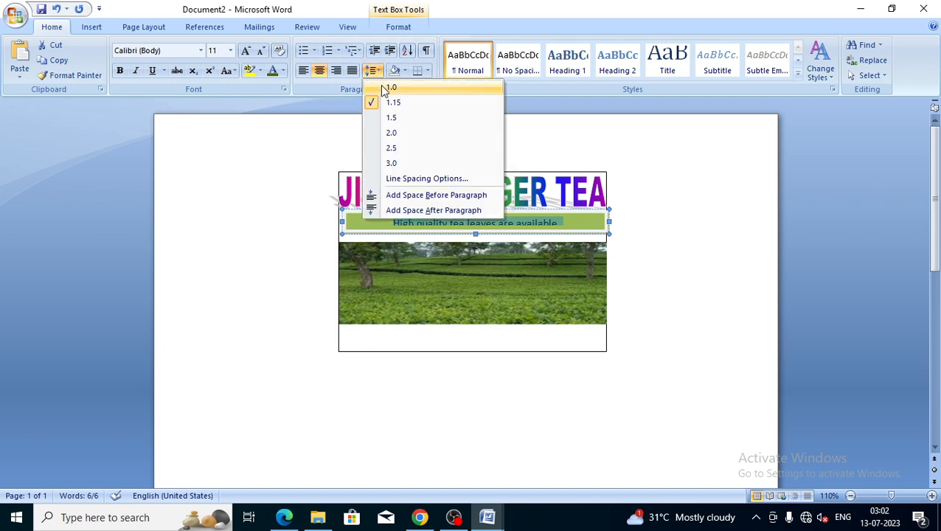
click(402, 90)
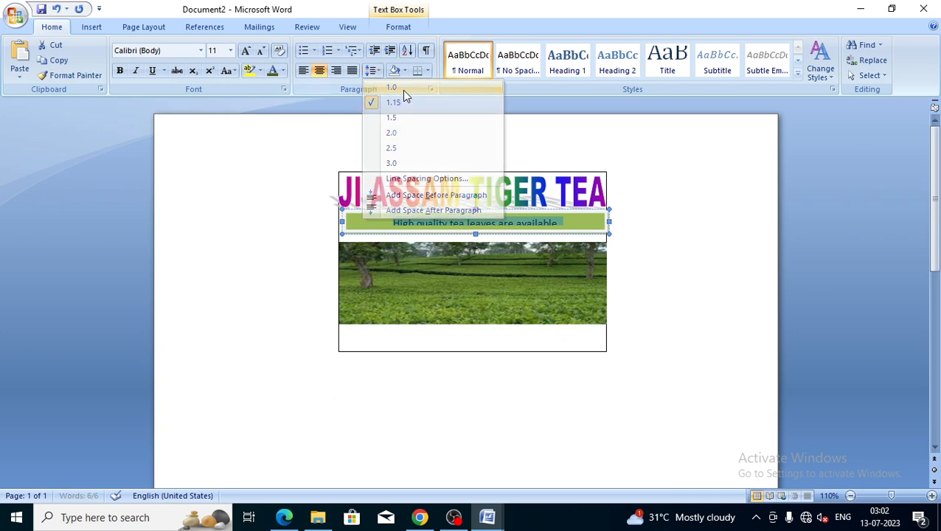
click(458, 225)
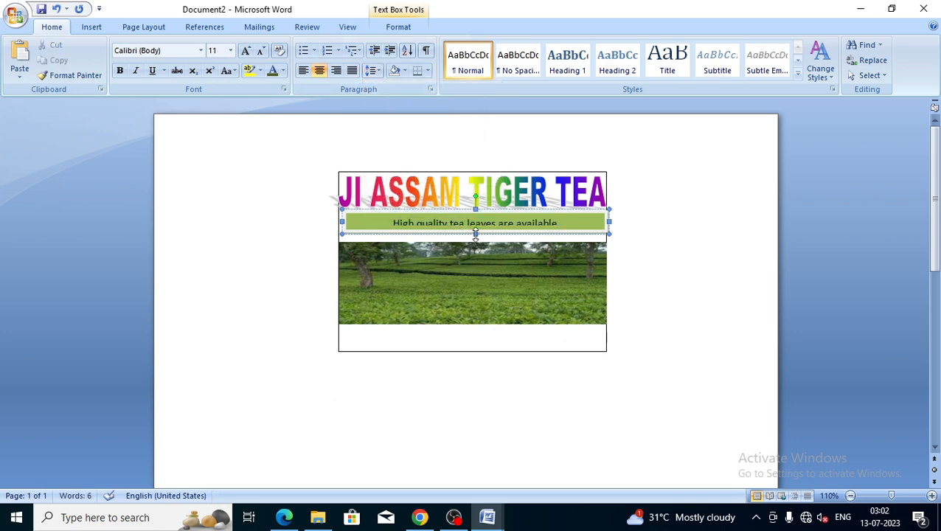
Enlarge and widen the green tagline bar so its text sits centred
drag(475, 234, 476, 239)
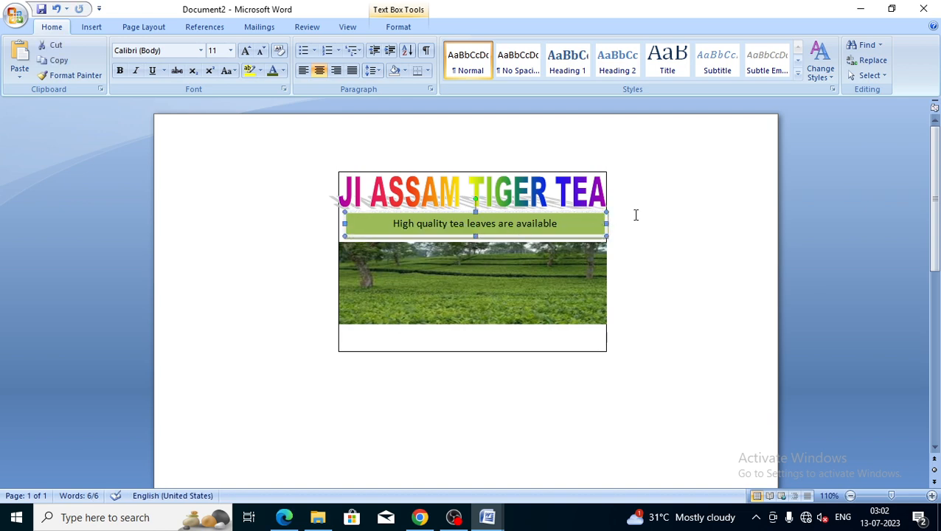
drag(609, 222, 606, 228)
drag(344, 223, 339, 224)
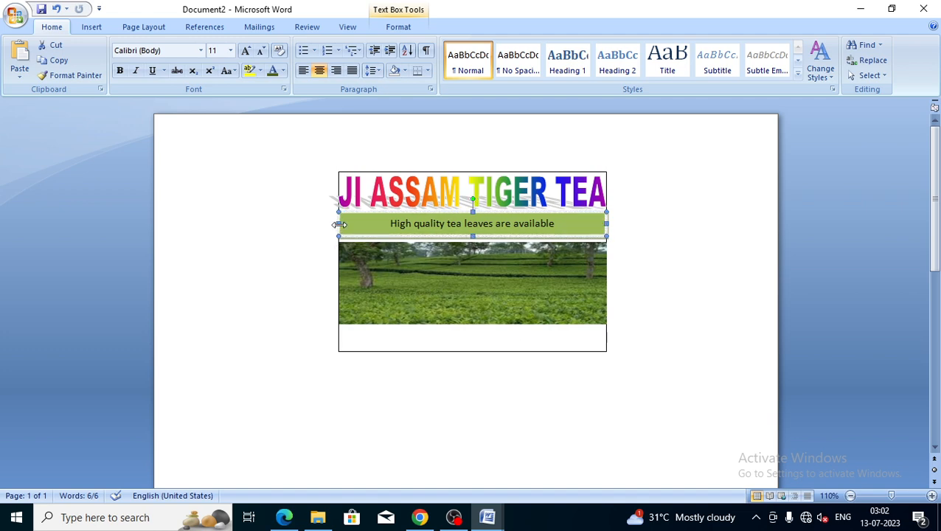
Shorten the tea field photo further from the top
click(533, 288)
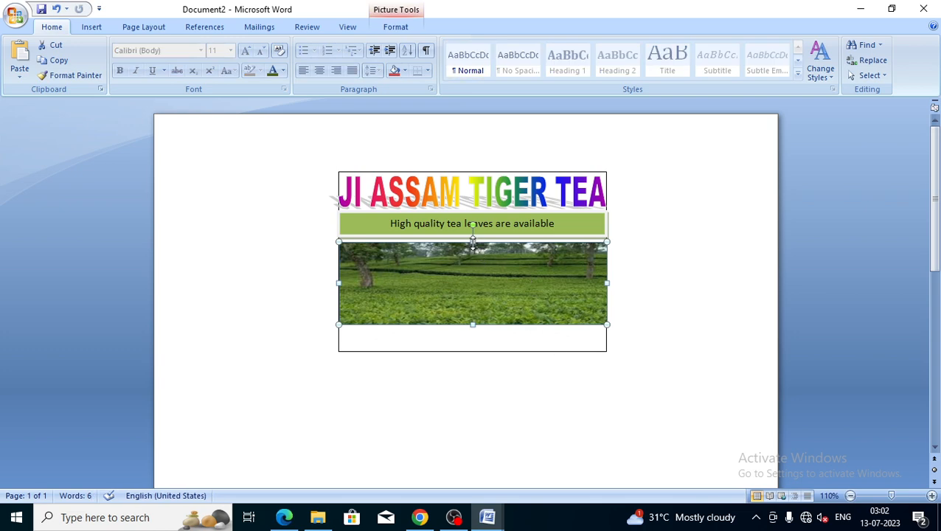
drag(473, 241, 473, 264)
click(367, 250)
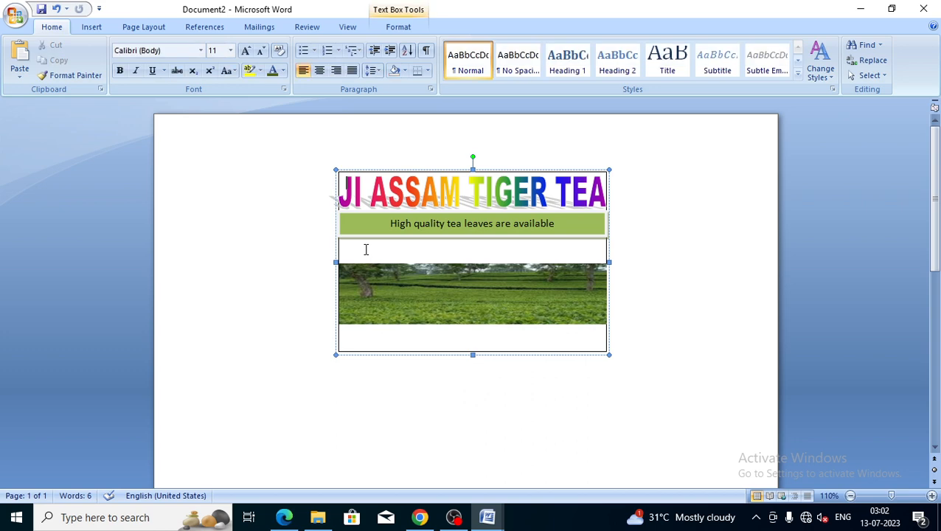
Insert the phone image from Downloads and move it to the left
click(90, 30)
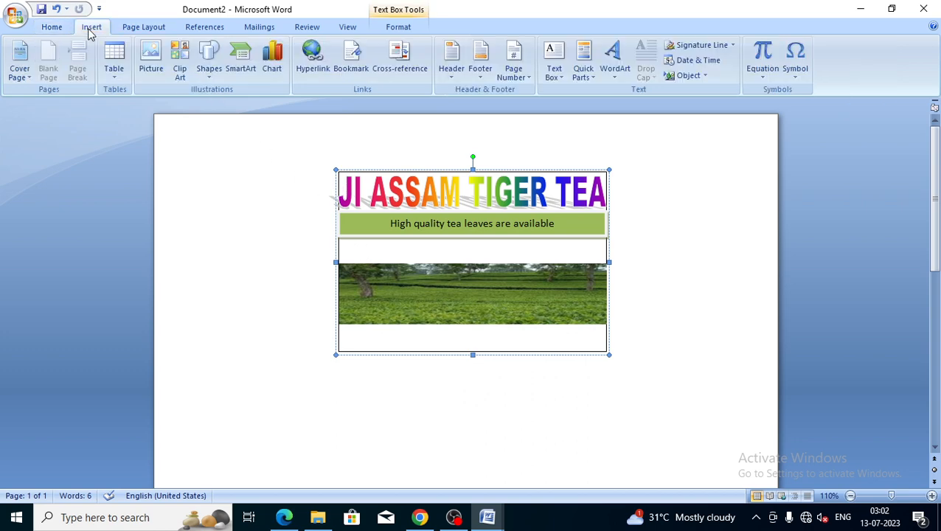
click(151, 60)
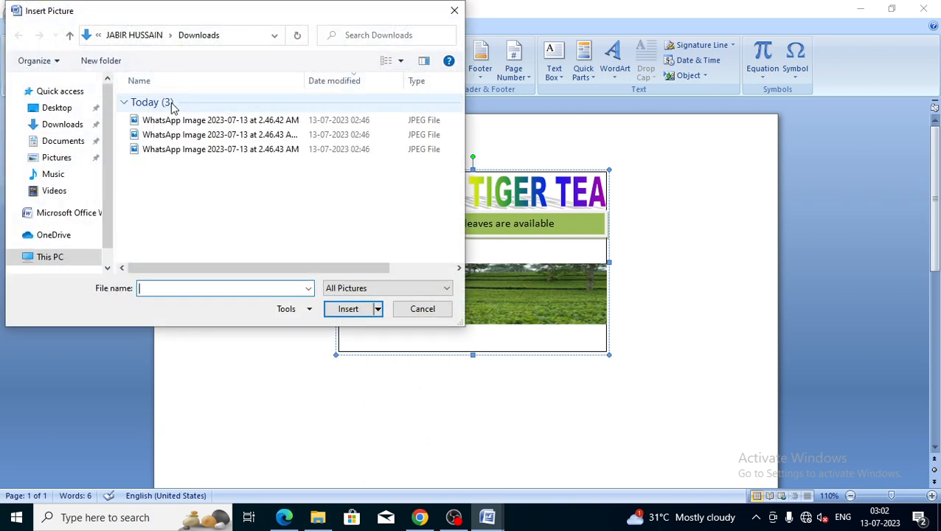
click(184, 135)
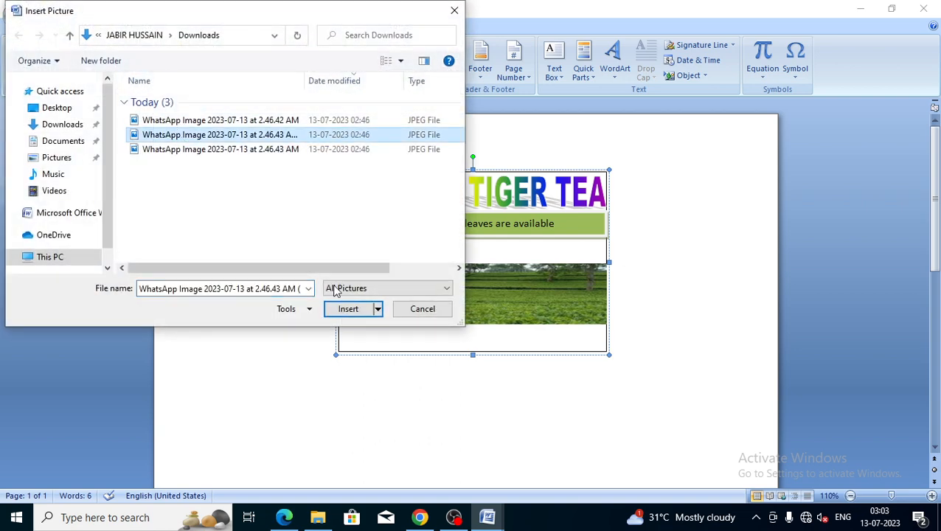
click(356, 313)
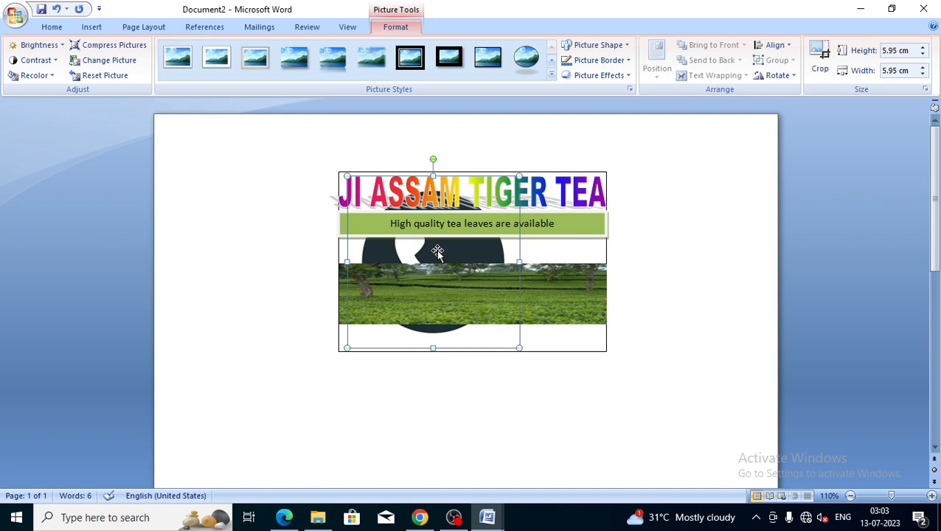
drag(438, 252, 264, 256)
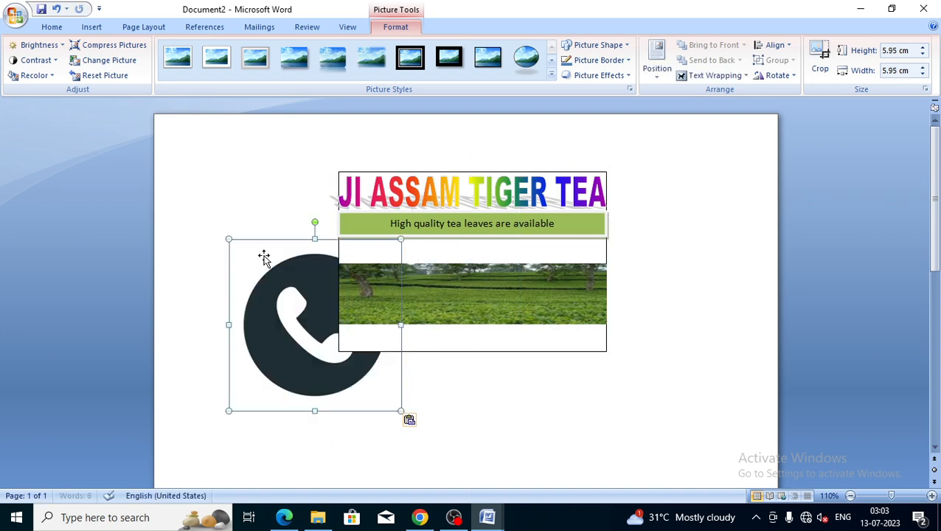
Float the phone picture in front of text and shrink it to a 0.6 × 0.59 cm icon below the tagline
click(744, 76)
click(721, 138)
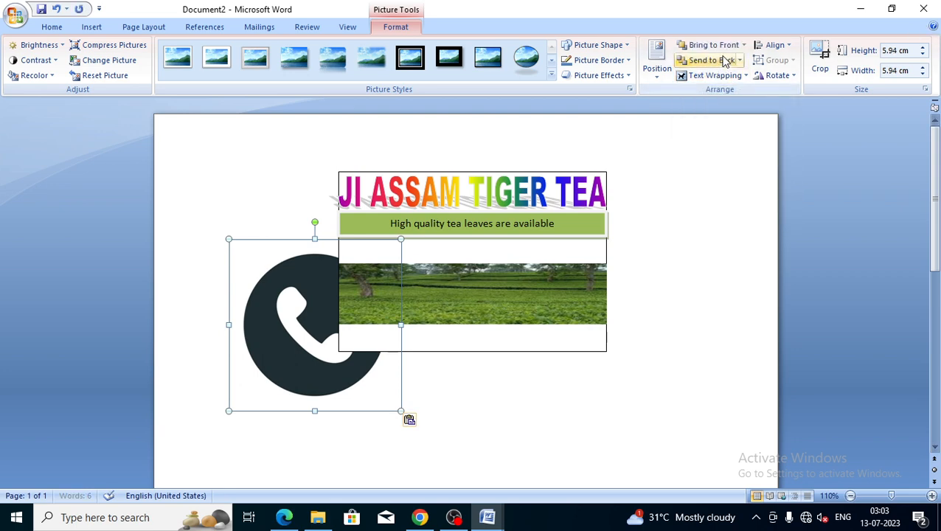
click(743, 45)
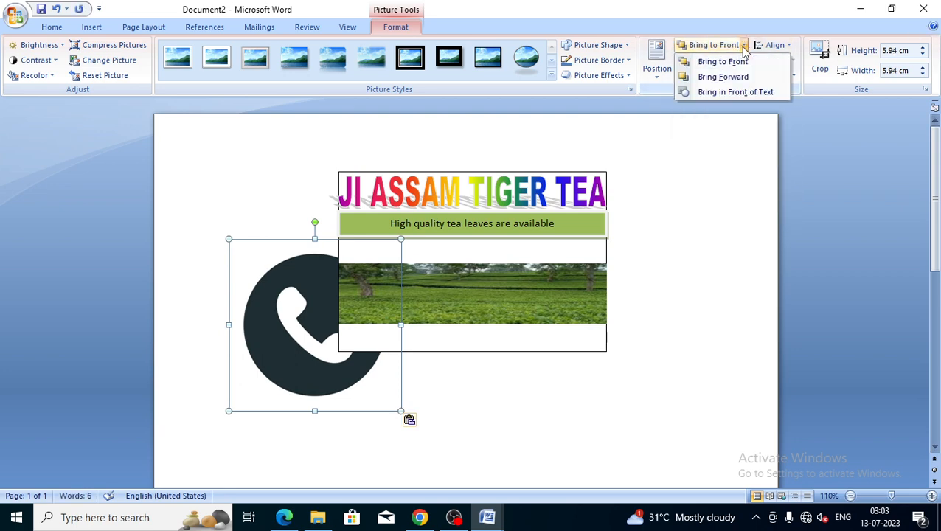
click(737, 92)
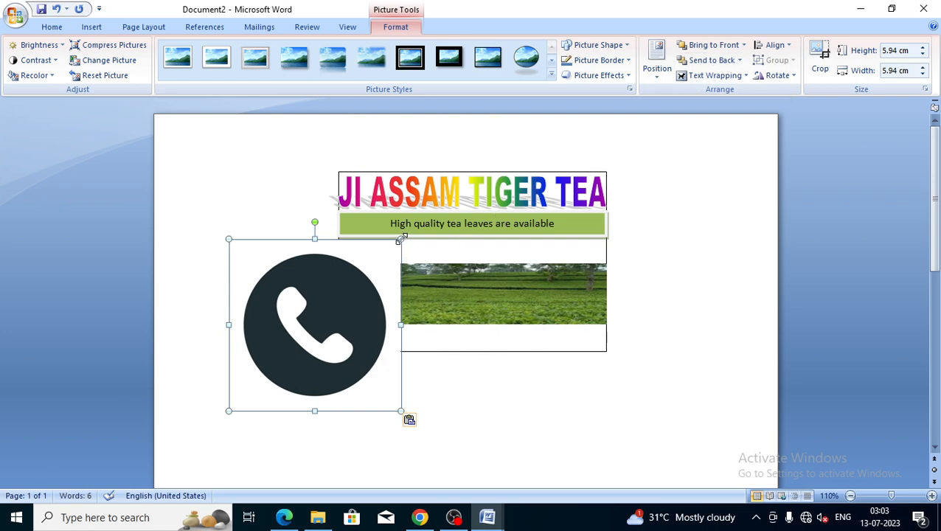
drag(397, 245, 359, 246)
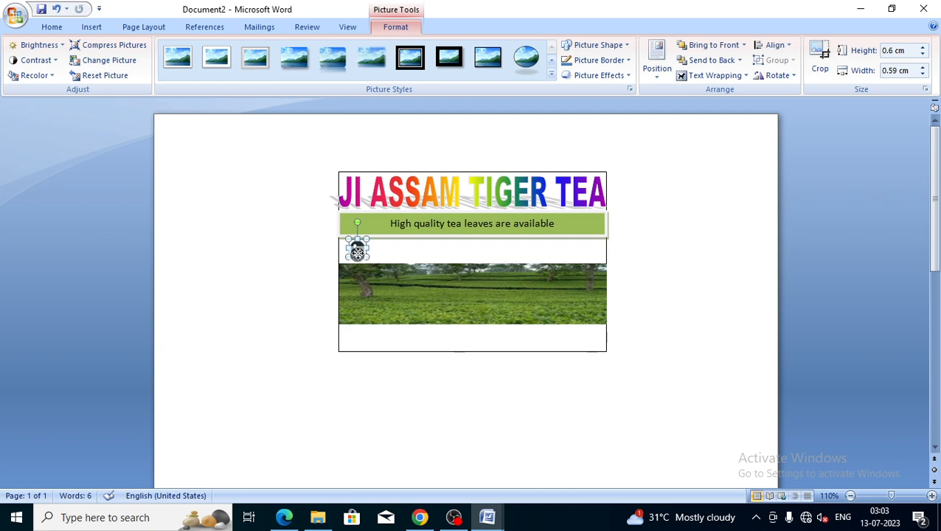
click(377, 253)
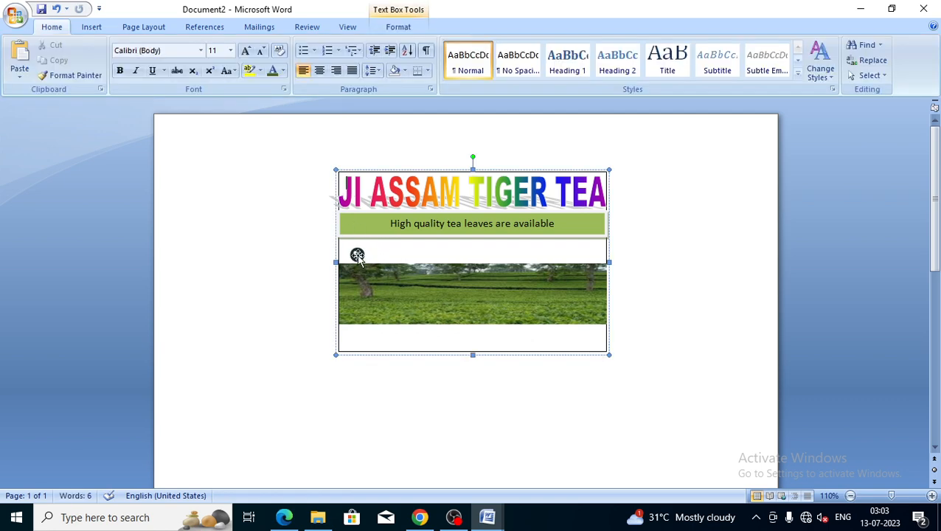
click(357, 255)
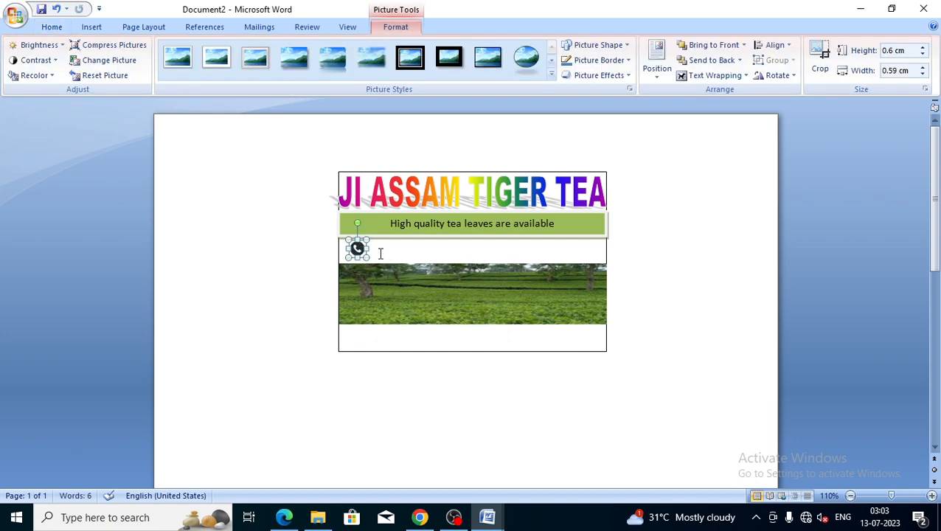
click(380, 253)
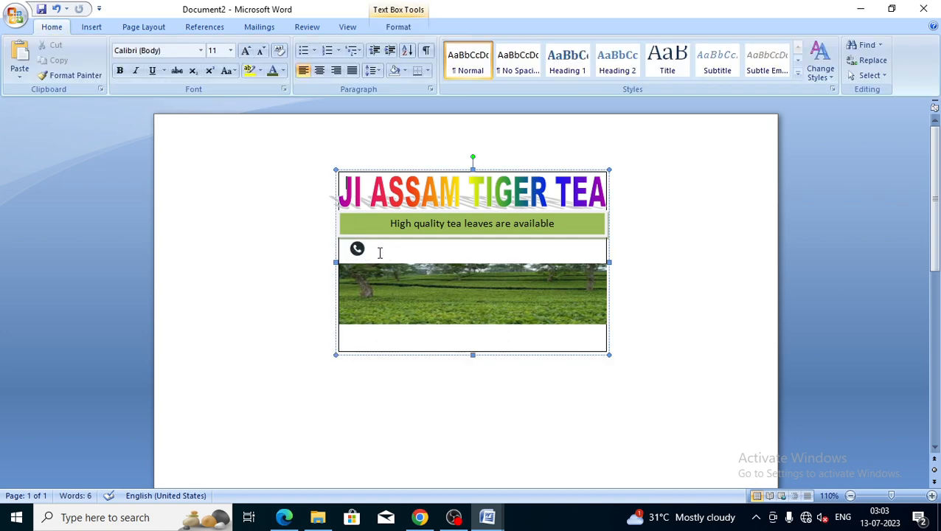
Draw a small text box beside the phone icon
click(87, 29)
click(207, 77)
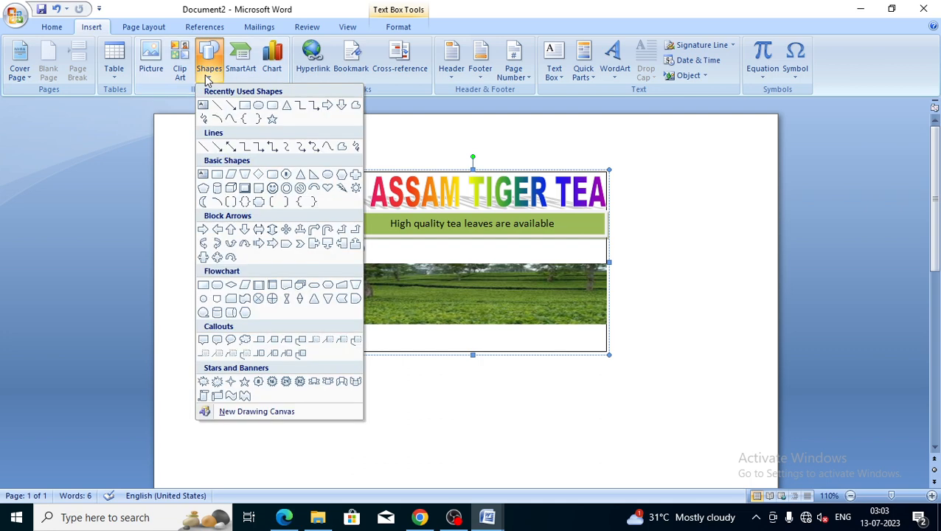
click(245, 107)
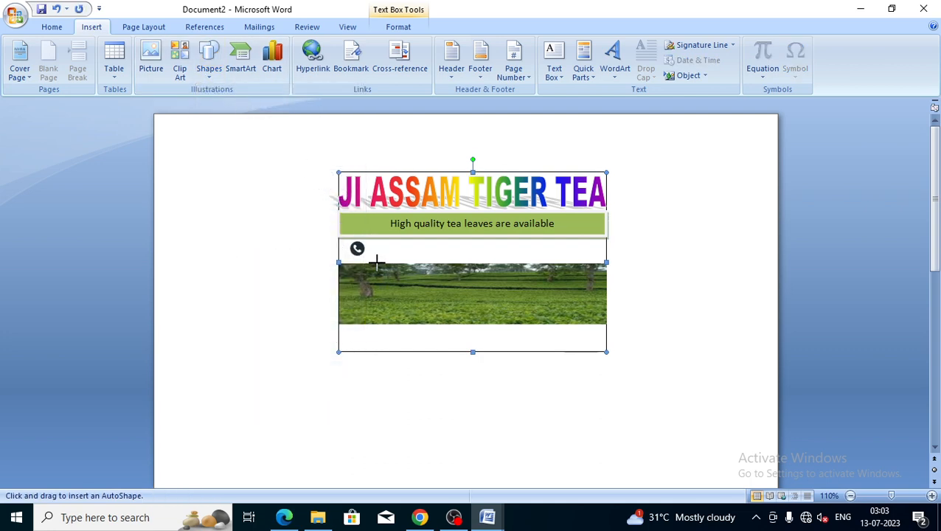
click(206, 77)
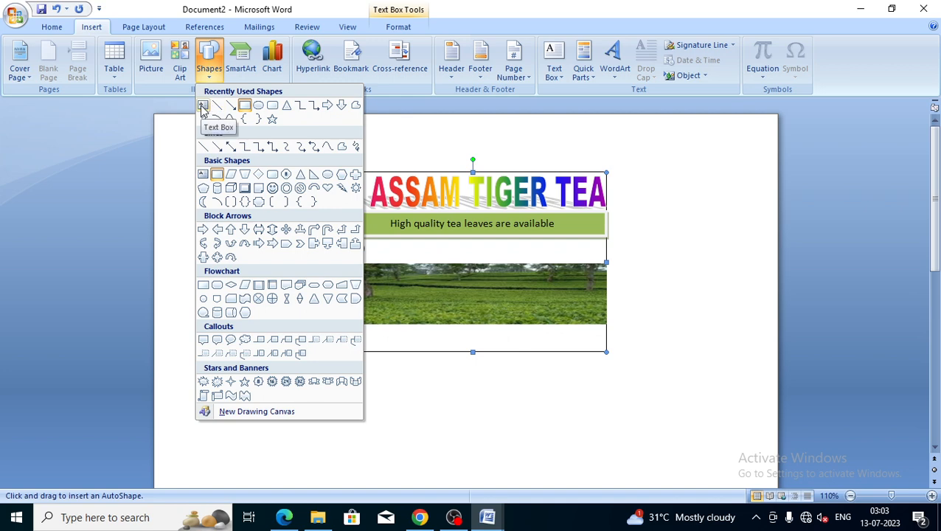
click(203, 107)
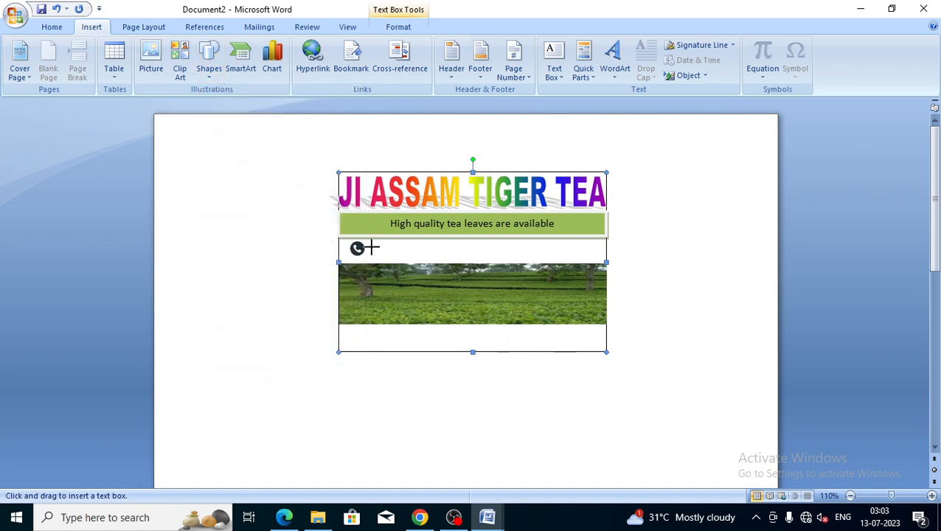
drag(371, 247, 456, 261)
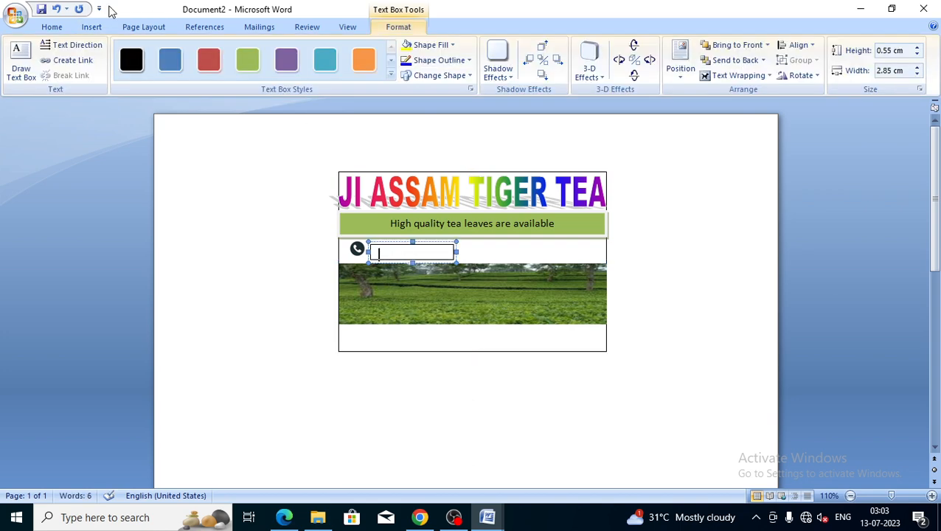
Shrink the font to size 7 and type the contact phone number into the box
click(53, 28)
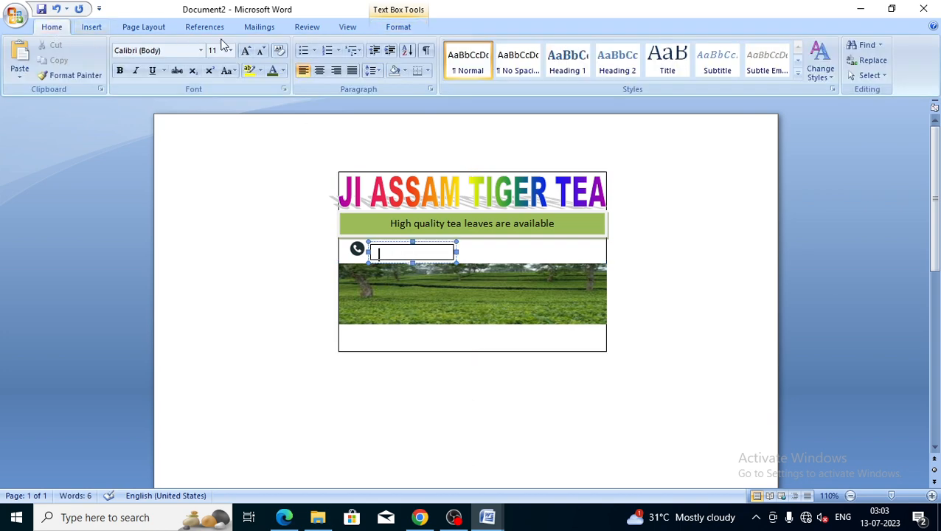
click(261, 51)
click(261, 51)
click(262, 51)
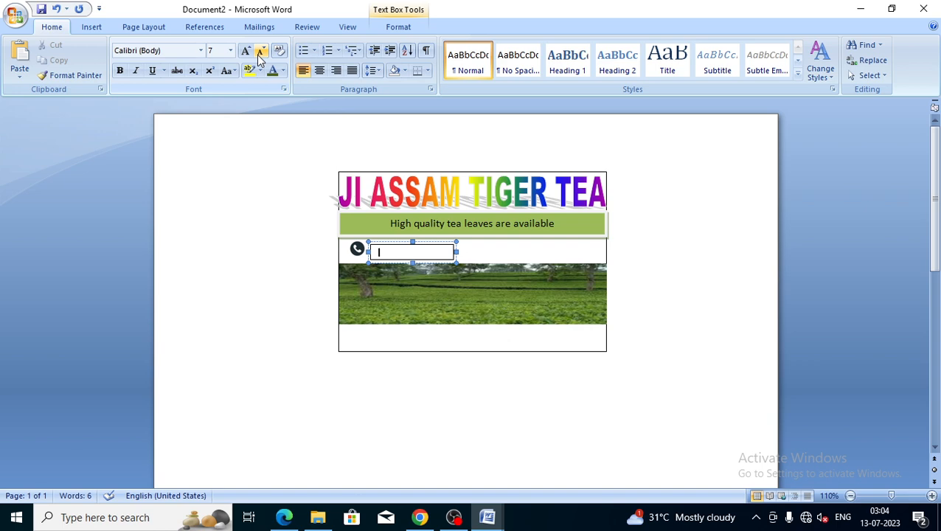
text(8)
key(BackSpace)
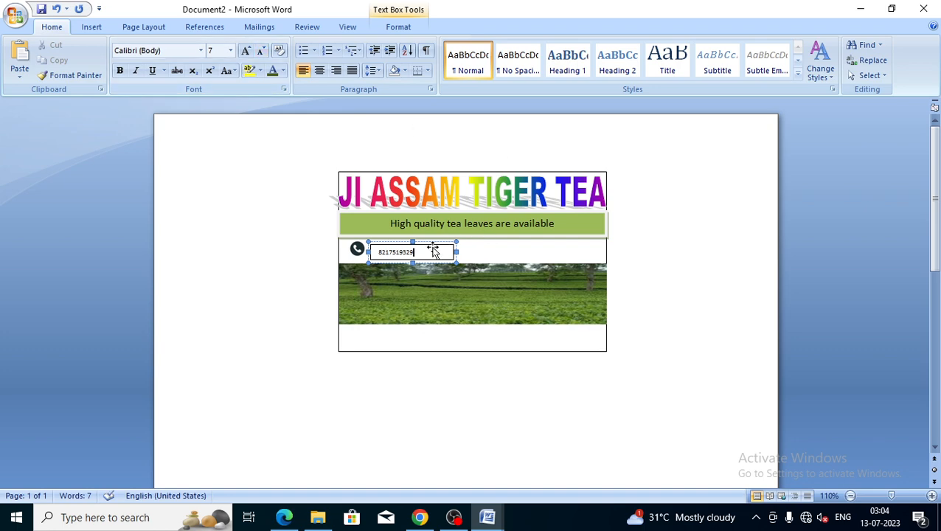
drag(418, 252, 373, 252)
Make the phone number bold, red and size 8
click(120, 71)
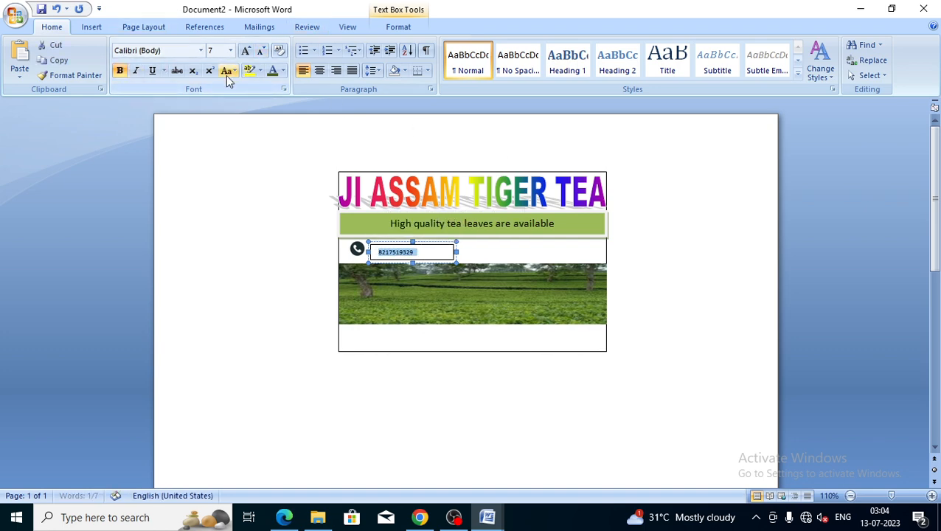
click(283, 71)
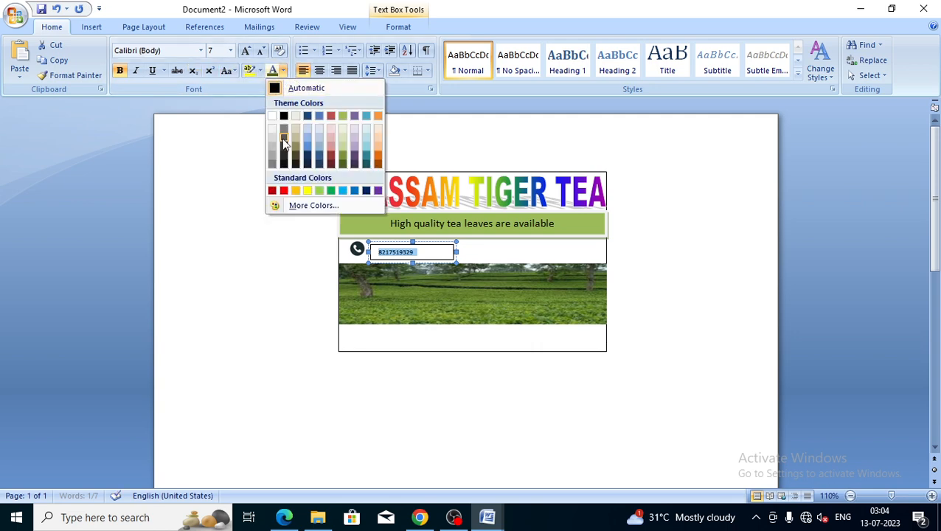
click(284, 191)
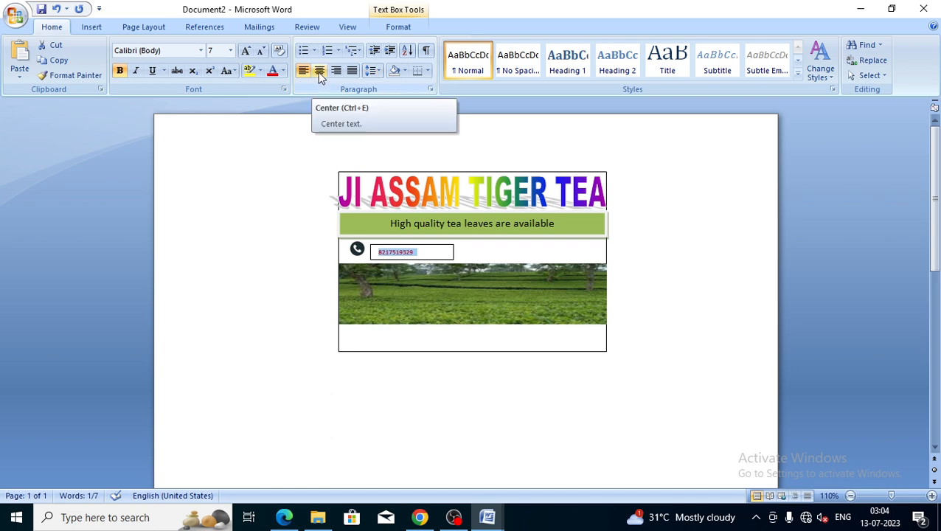
click(246, 52)
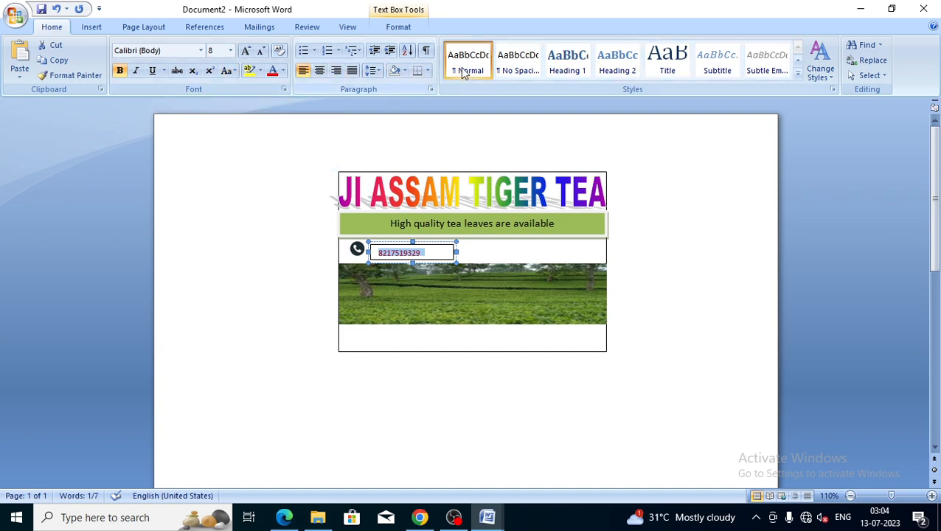
Remove the number box's outline and narrow it to 2.35 cm
click(402, 27)
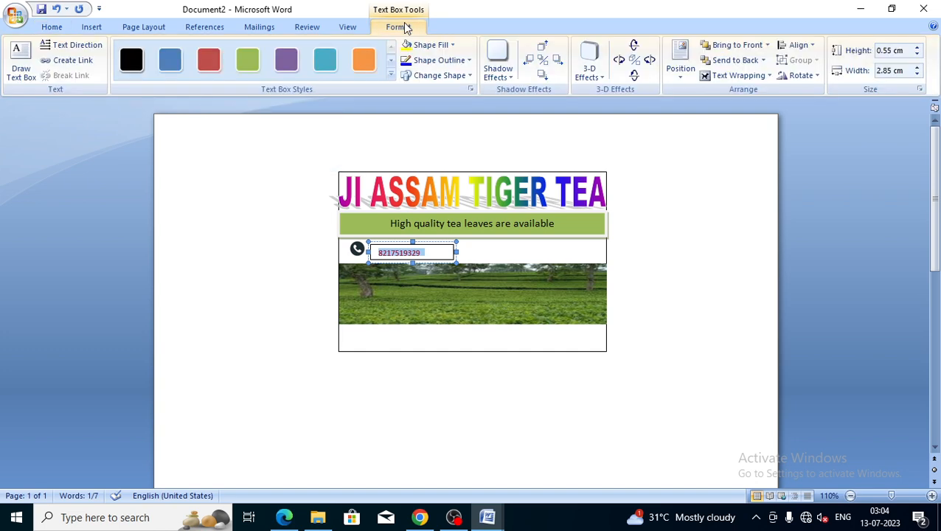
click(445, 61)
click(445, 179)
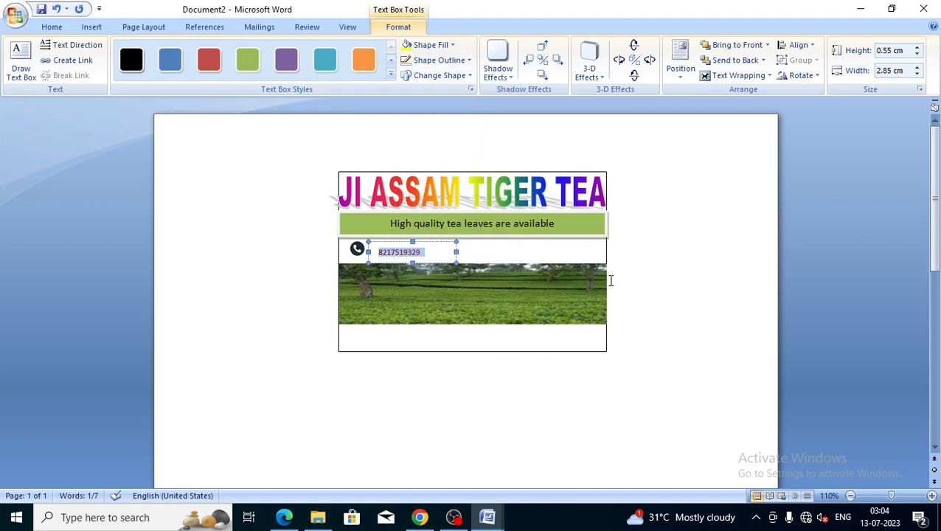
drag(455, 251, 439, 251)
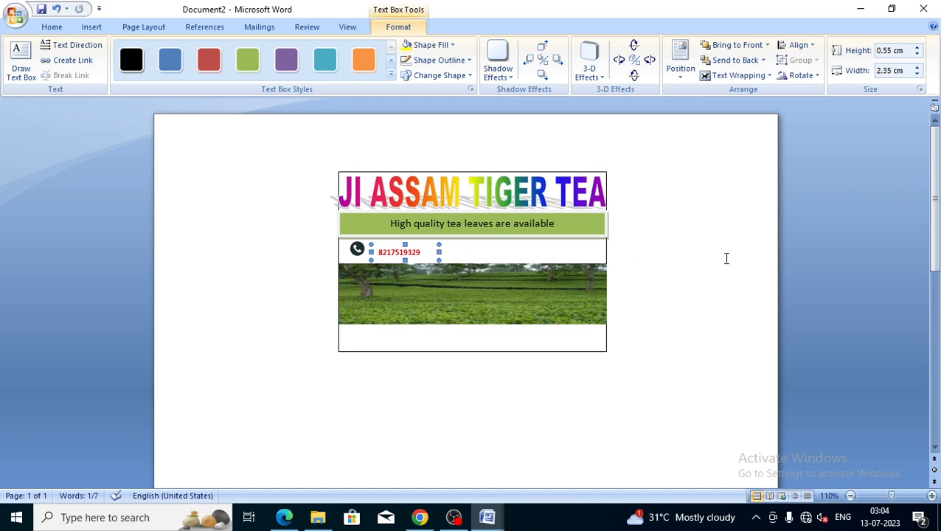
click(661, 259)
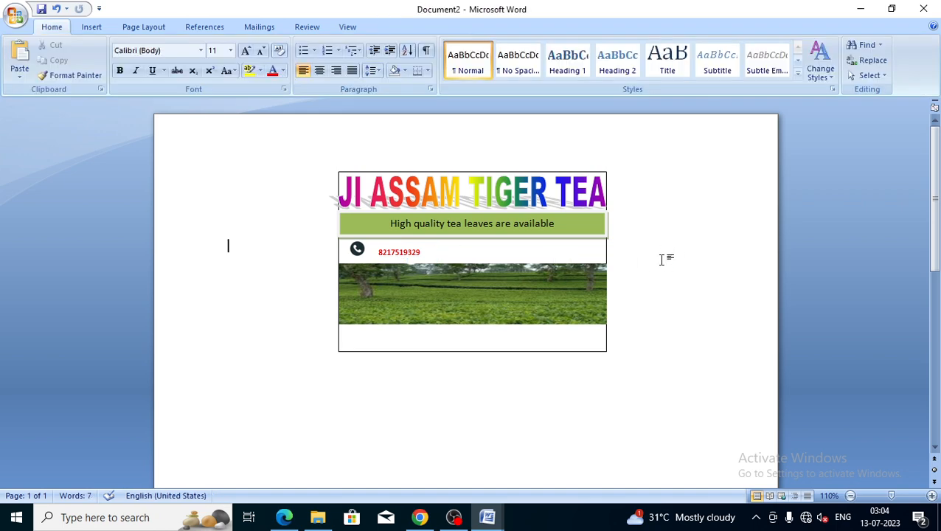
Nudge the phone icon slightly right and down to align with the number
click(359, 253)
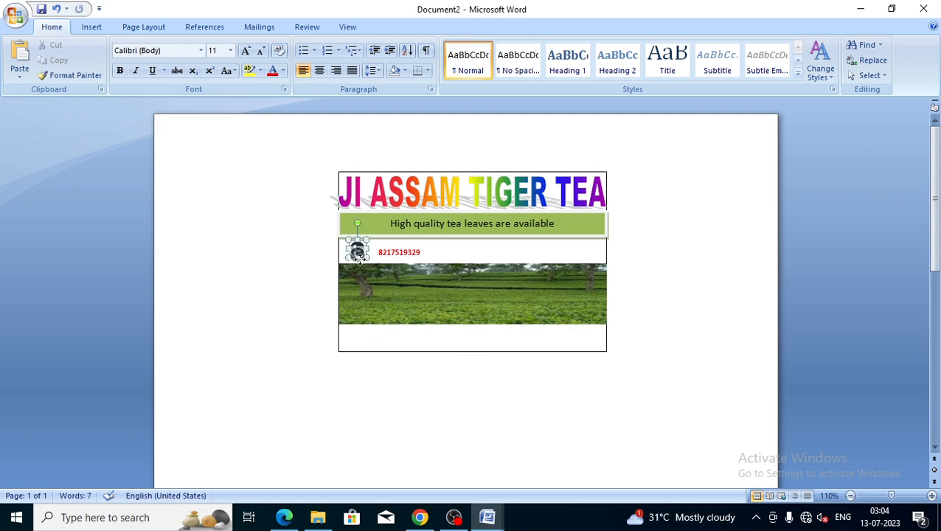
drag(362, 255, 366, 251)
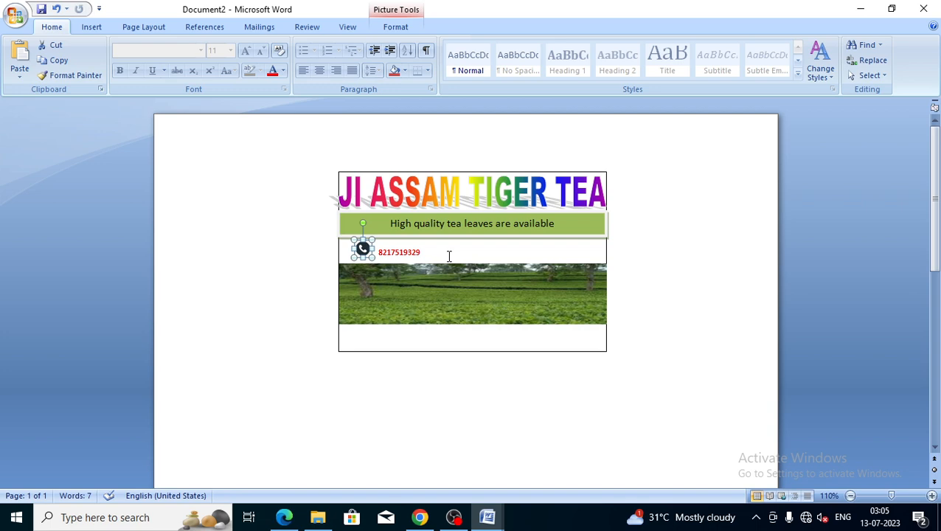
key(Down)
key(Down)
key(Down)
key(Down)
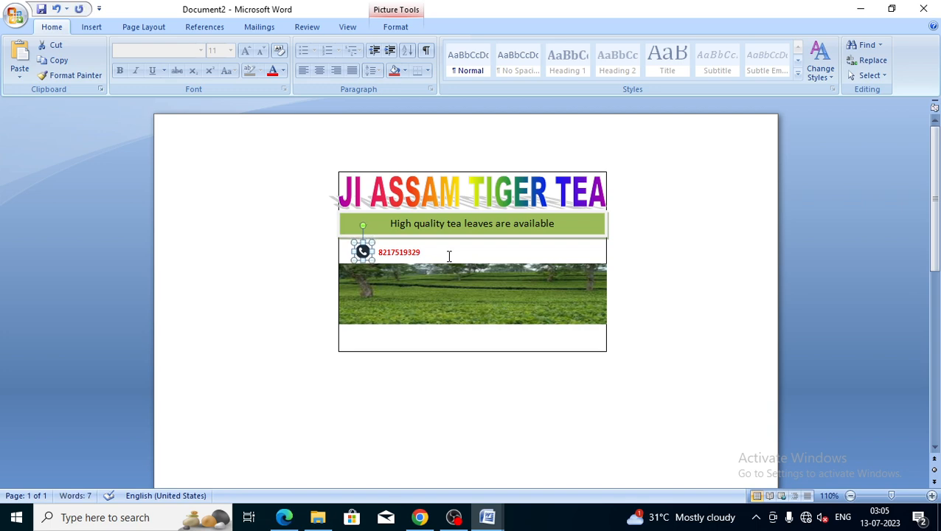
click(448, 256)
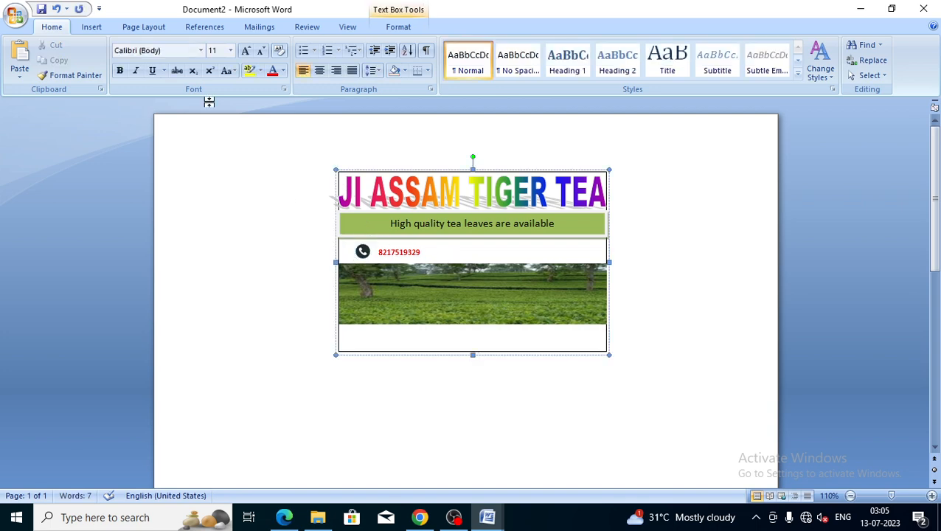
click(95, 28)
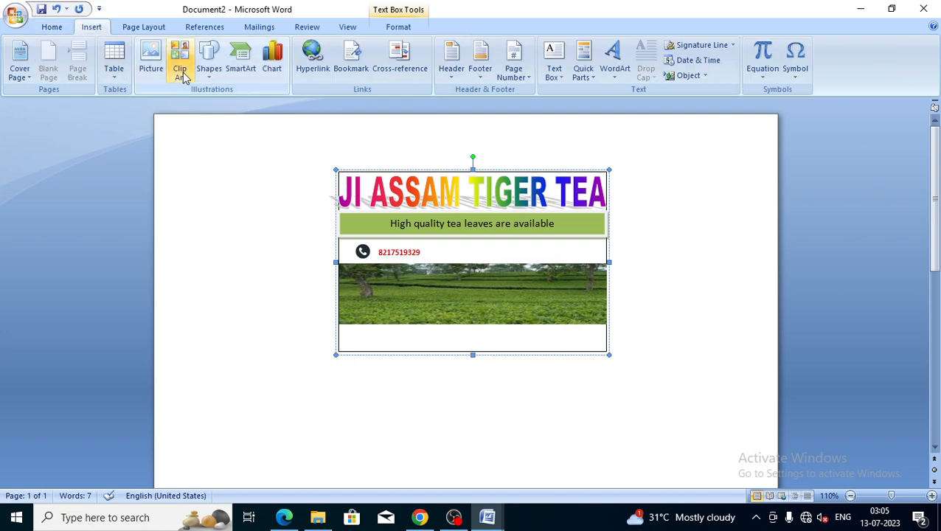
Insert the first WhatsApp image from Downloads and move it below the card
click(156, 72)
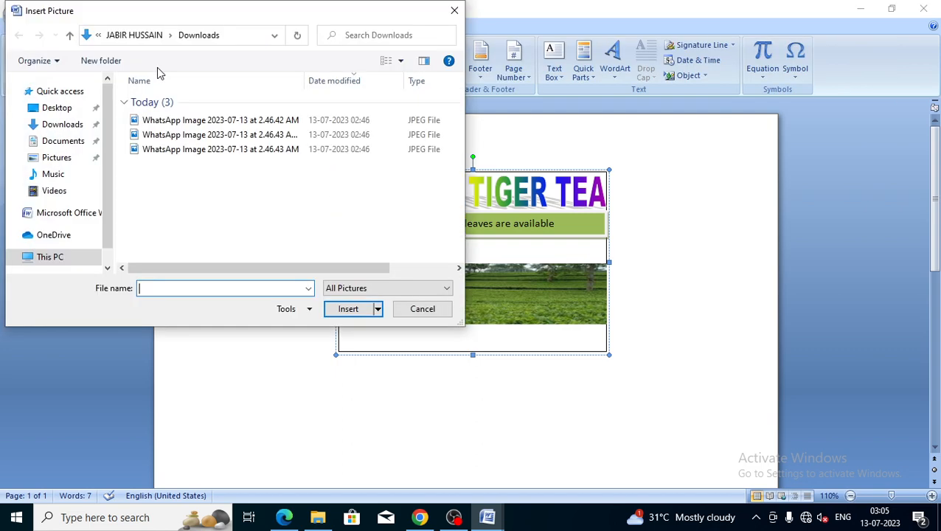
click(181, 121)
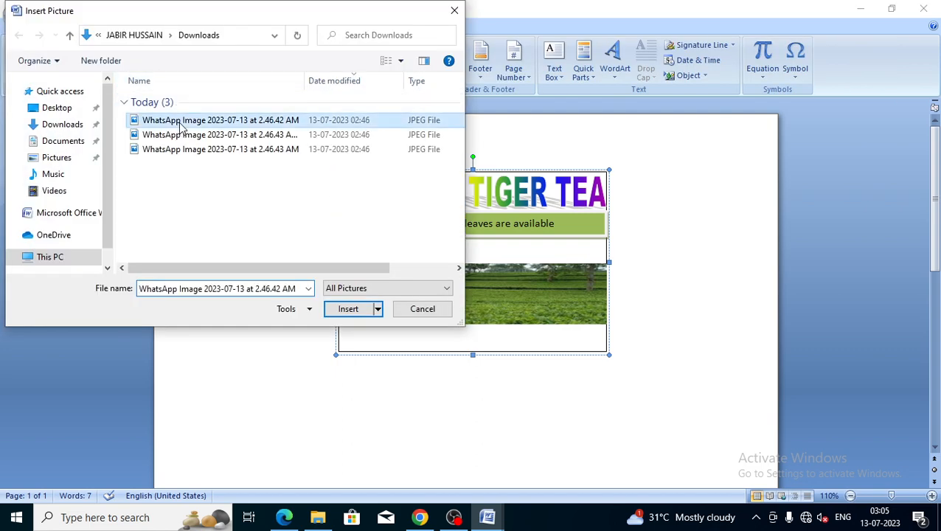
click(350, 313)
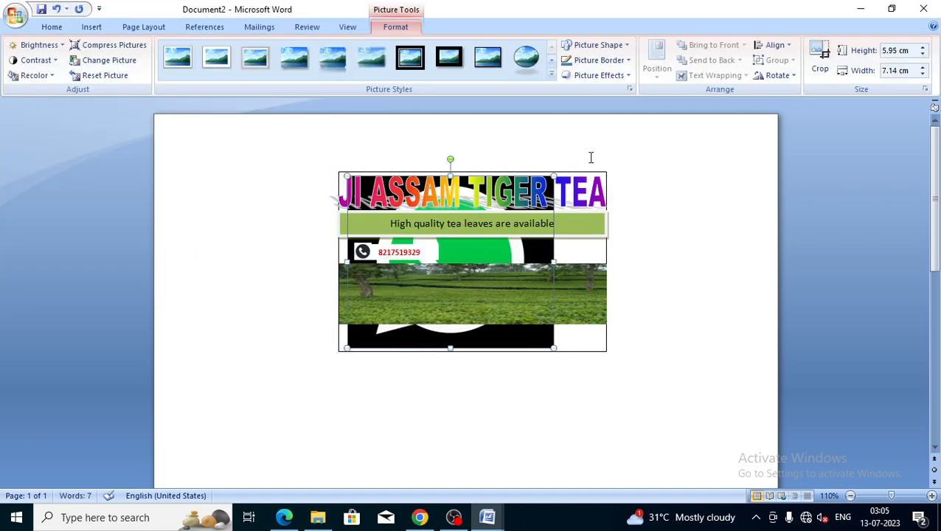
drag(459, 257, 242, 263)
Float the WhatsApp logo in front of text, shrunk to 0.6 × 0.71 cm beside the number
click(690, 77)
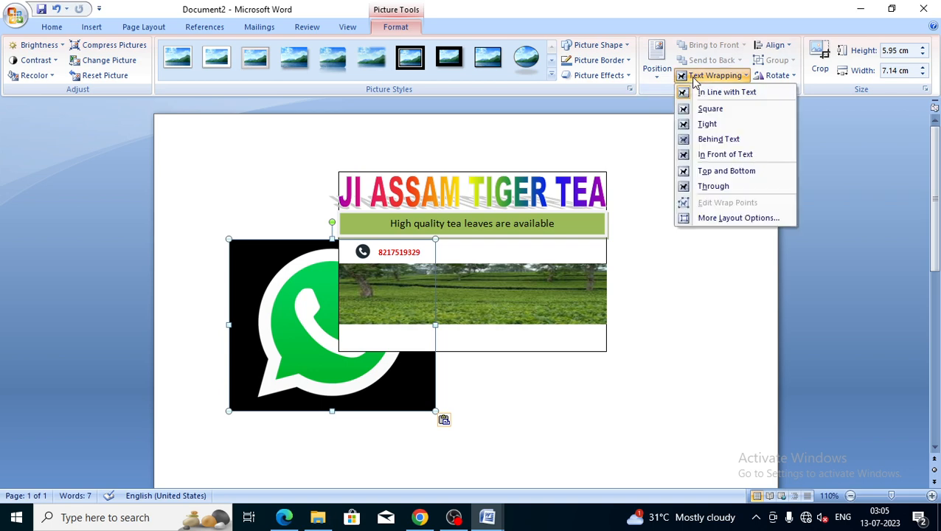
click(719, 139)
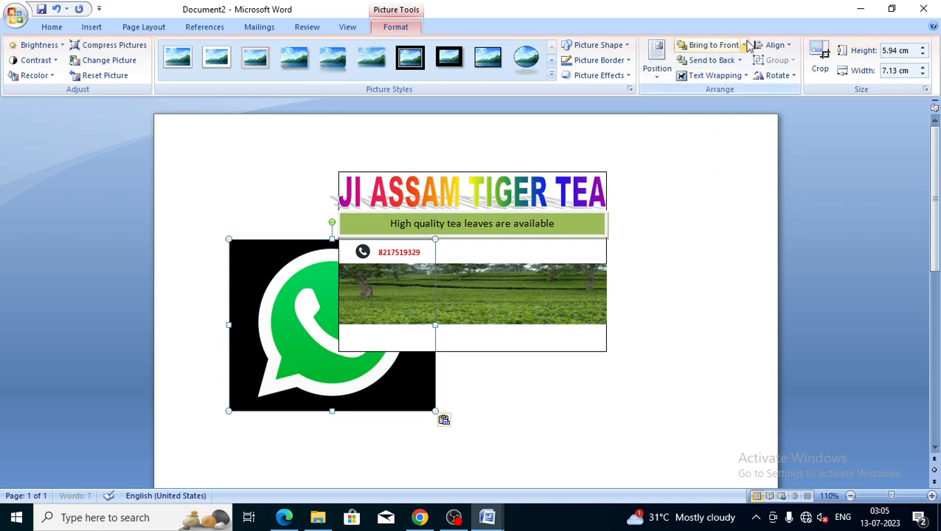
click(745, 45)
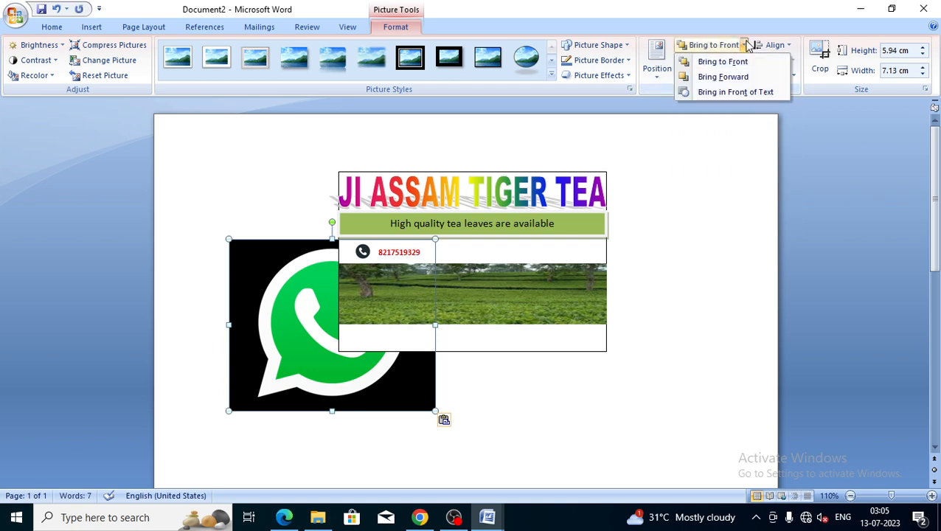
click(731, 92)
mouse_move(435, 239)
mouse_down()
mouse_move(267, 359)
mouse_move(253, 393)
mouse_move(375, 367)
mouse_move(448, 252)
mouse_up()
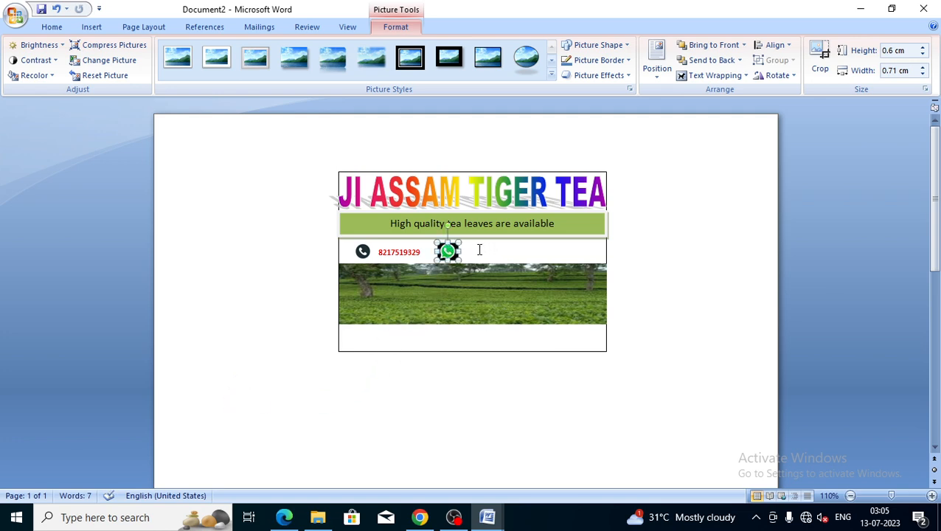
click(478, 250)
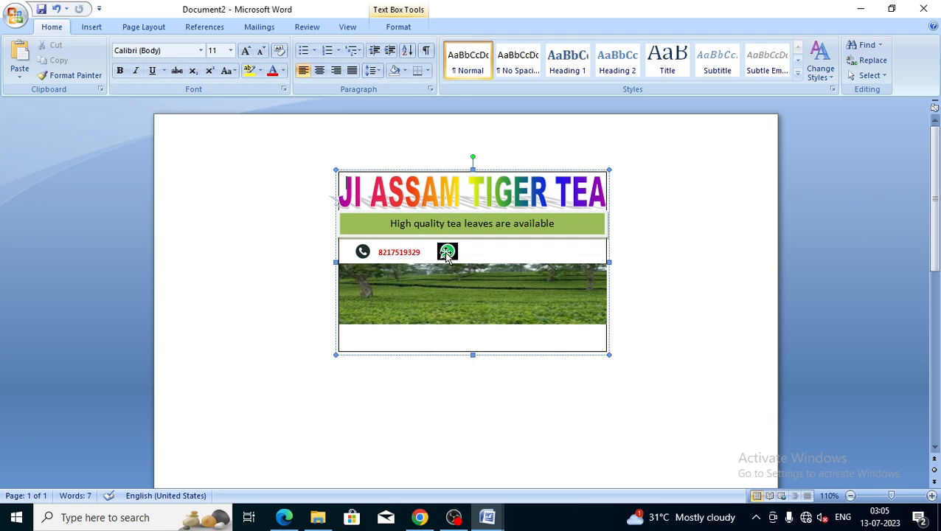
click(446, 251)
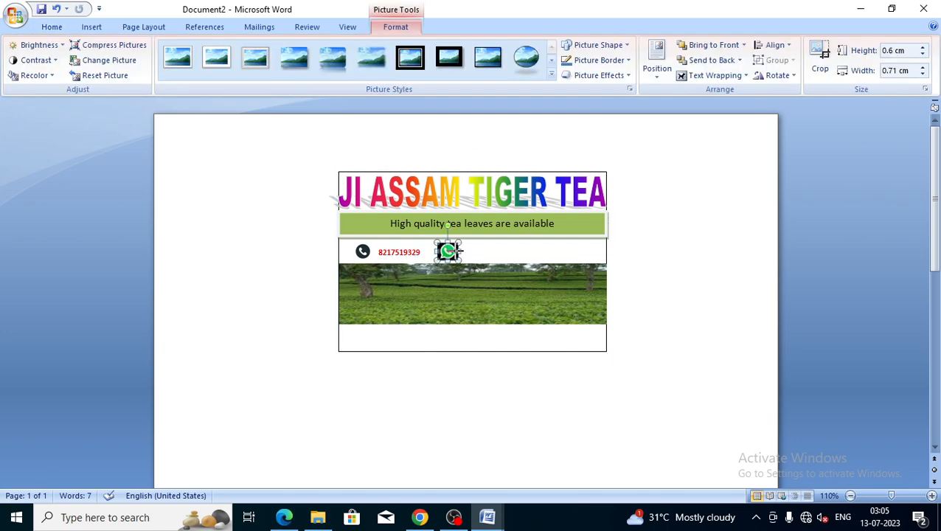
drag(455, 242, 462, 252)
click(462, 251)
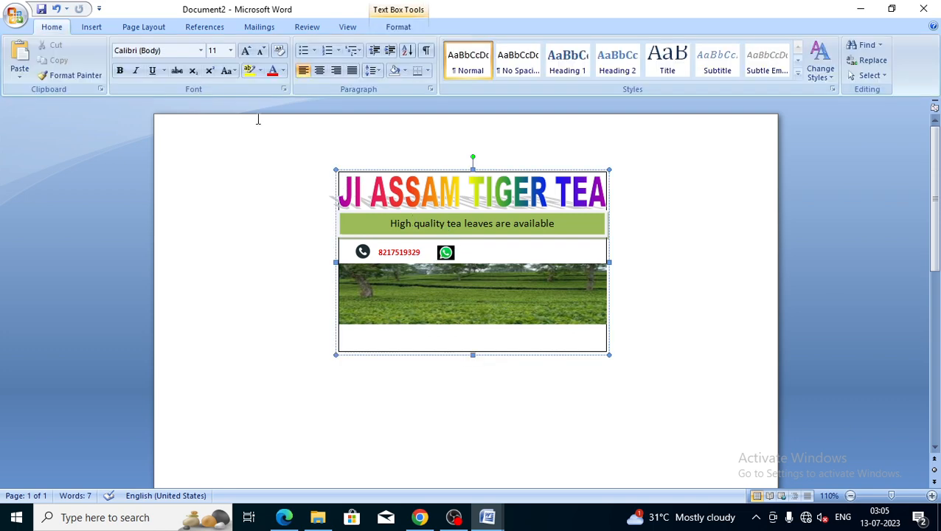
Draw a text box to the right of the WhatsApp icon
click(102, 27)
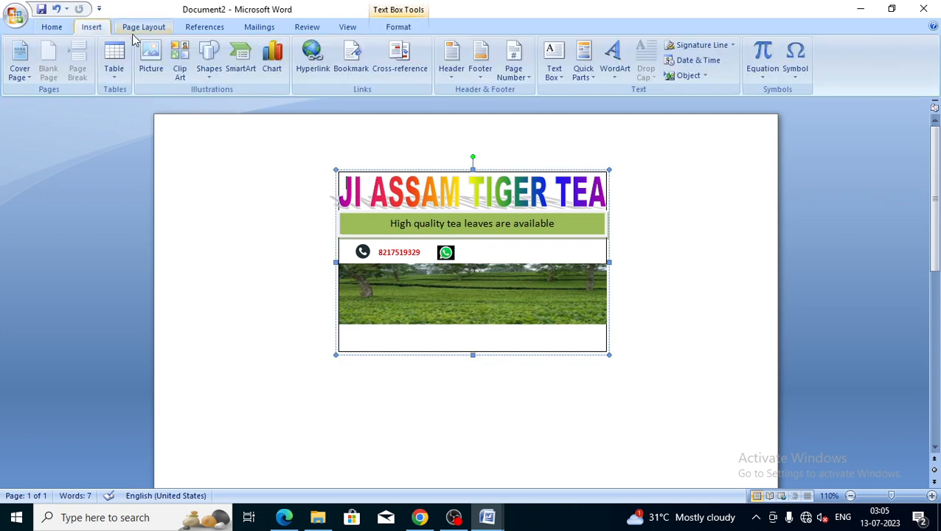
click(210, 68)
click(208, 107)
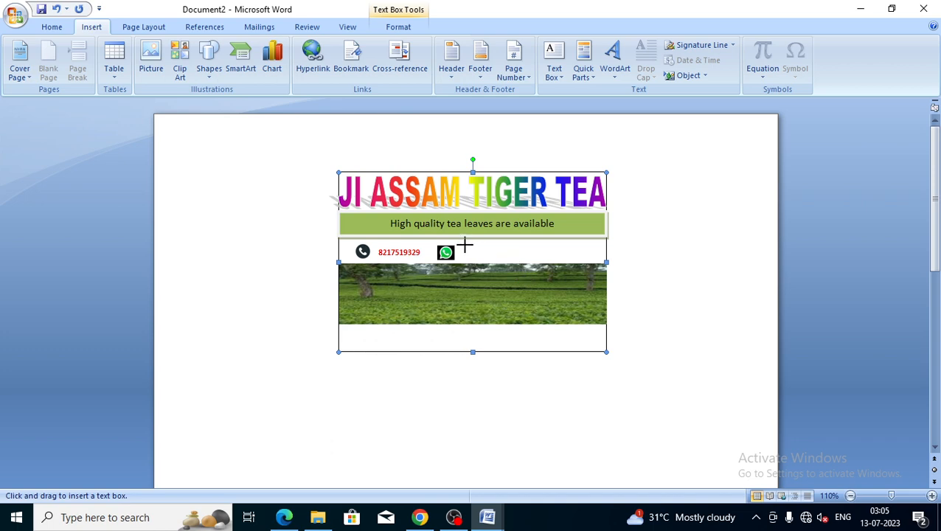
mouse_move(465, 245)
mouse_down()
mouse_move(488, 259)
mouse_move(537, 262)
mouse_up()
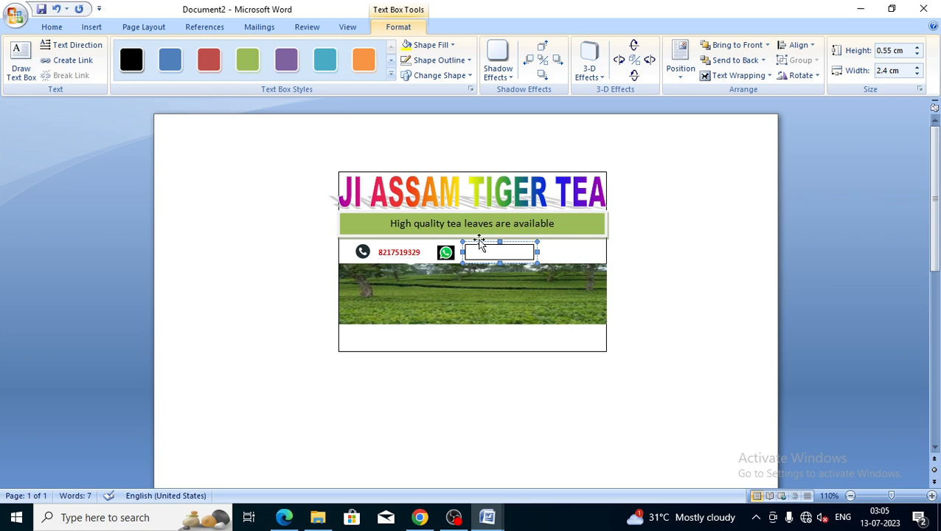
Type the second contact phone number in bold, size 8
click(53, 27)
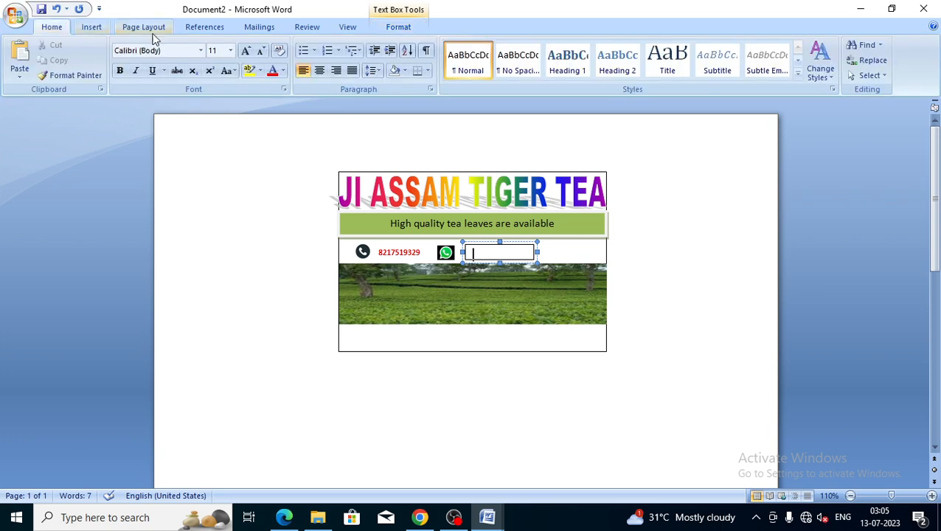
click(230, 50)
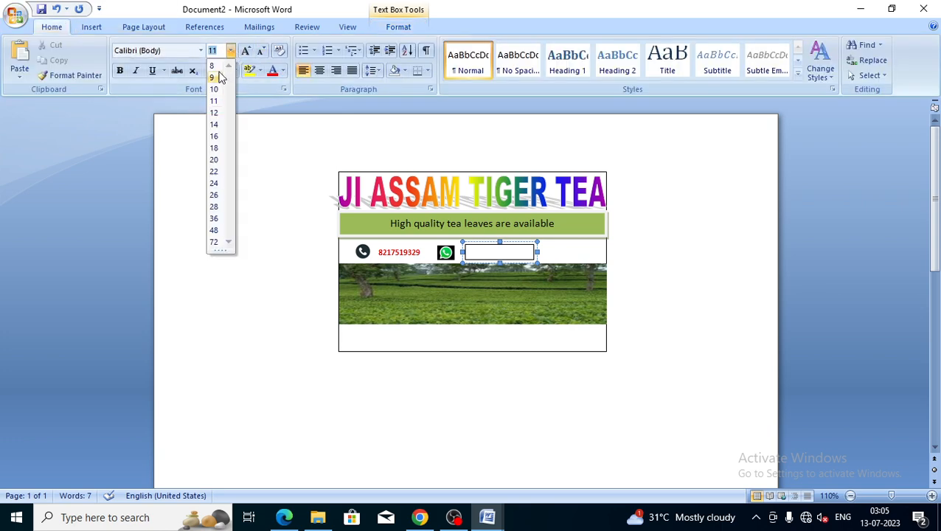
click(212, 65)
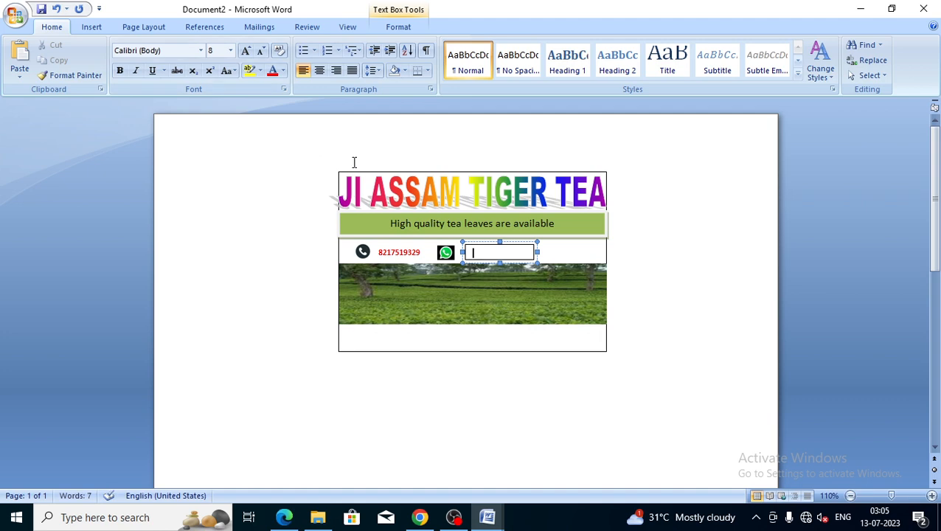
key(ctrl+a)
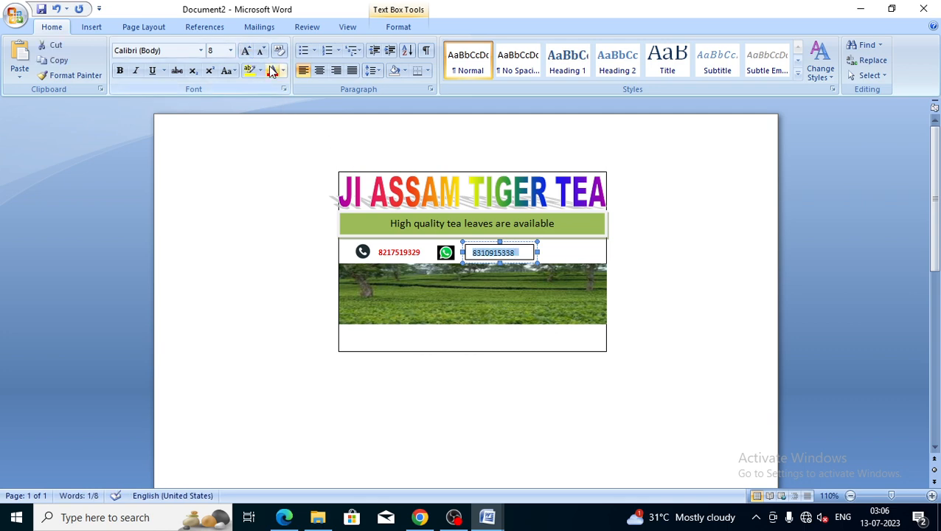
click(118, 72)
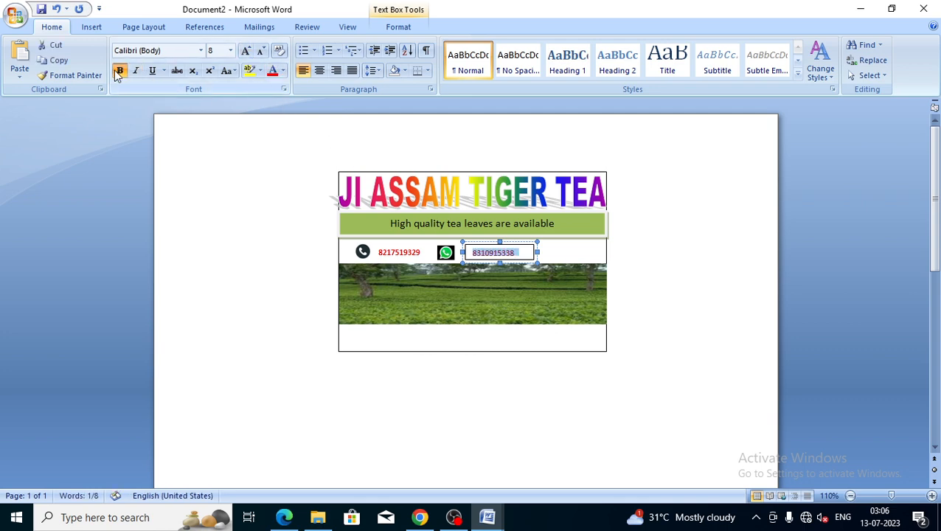
Remove the outline from the second number's text box
click(402, 28)
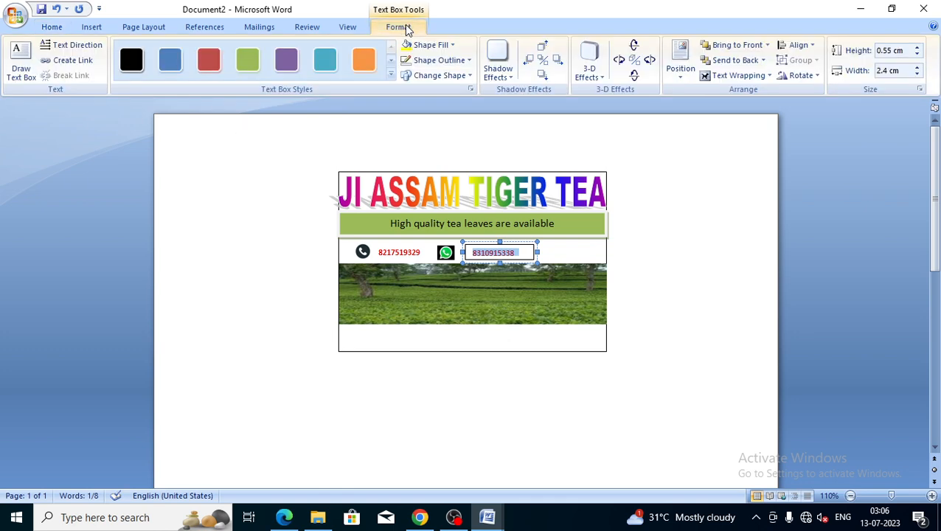
click(439, 60)
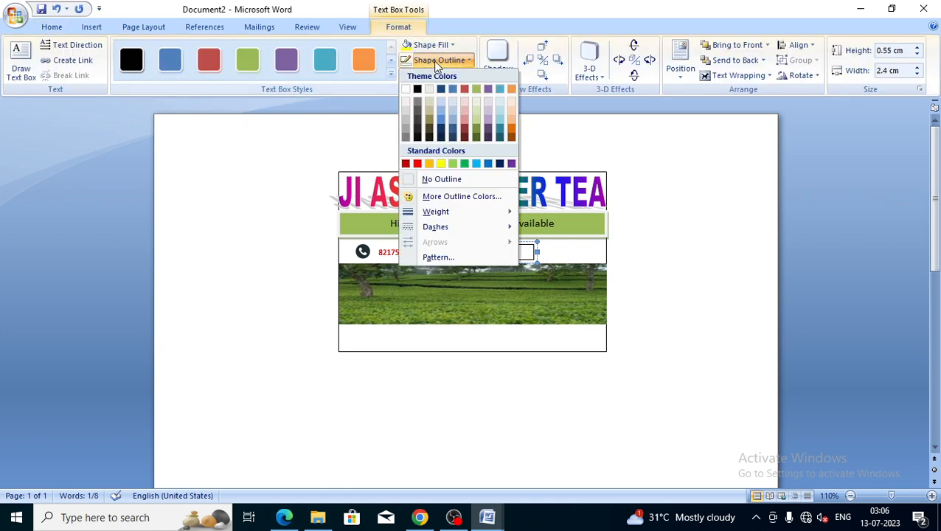
click(452, 180)
click(559, 254)
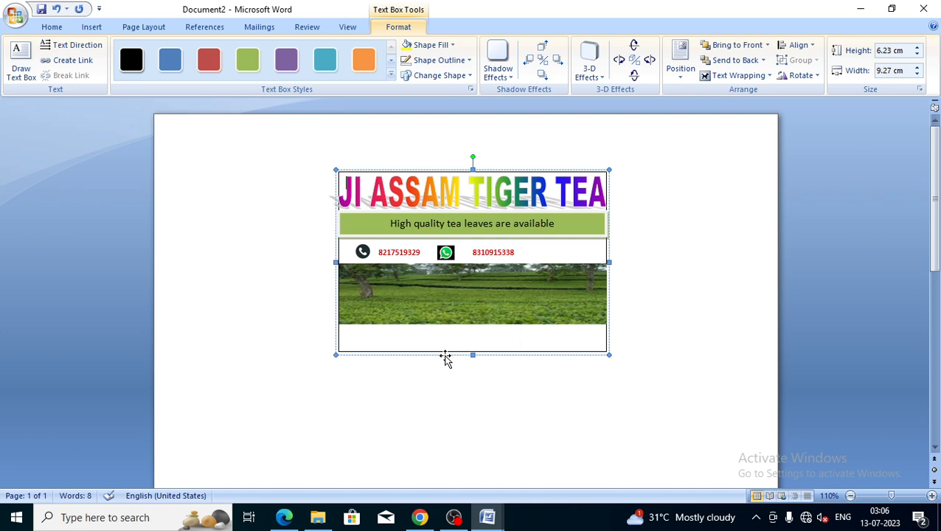
Draw a rectangle across the bottom of the card below the tea photo
click(99, 29)
click(209, 74)
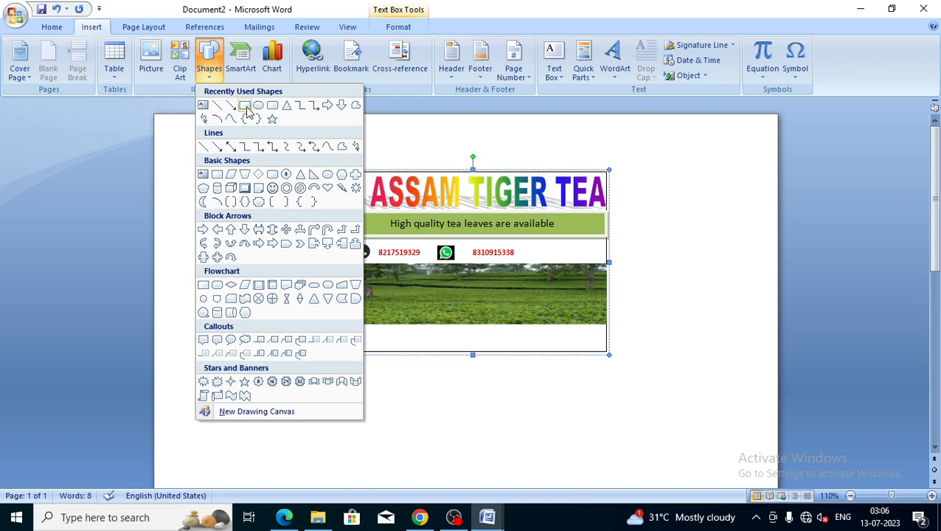
click(245, 106)
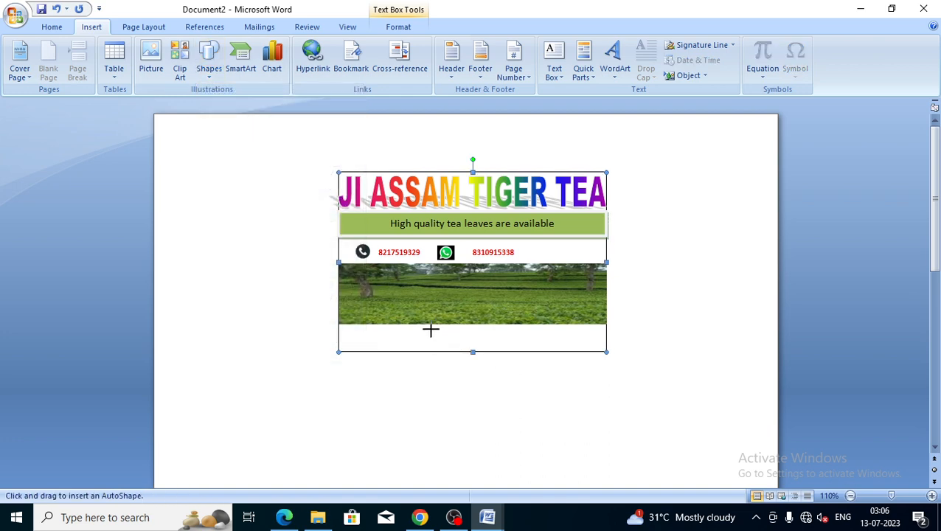
drag(431, 330, 539, 352)
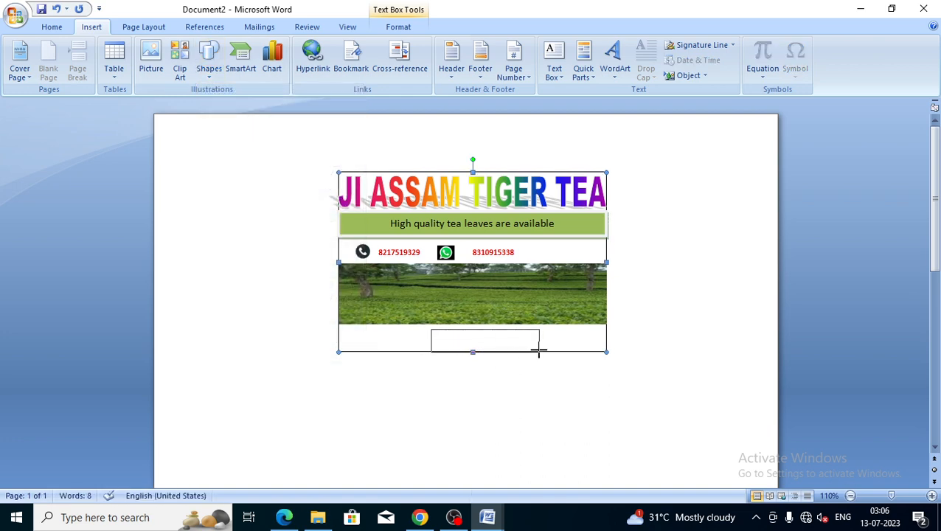
Add text to the rectangle so it reads ASSAM
right_click(475, 341)
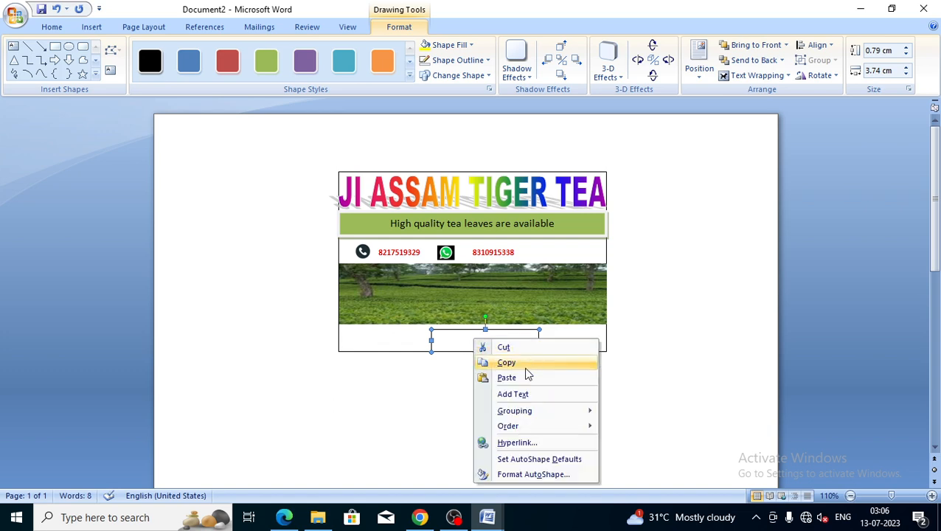
click(525, 397)
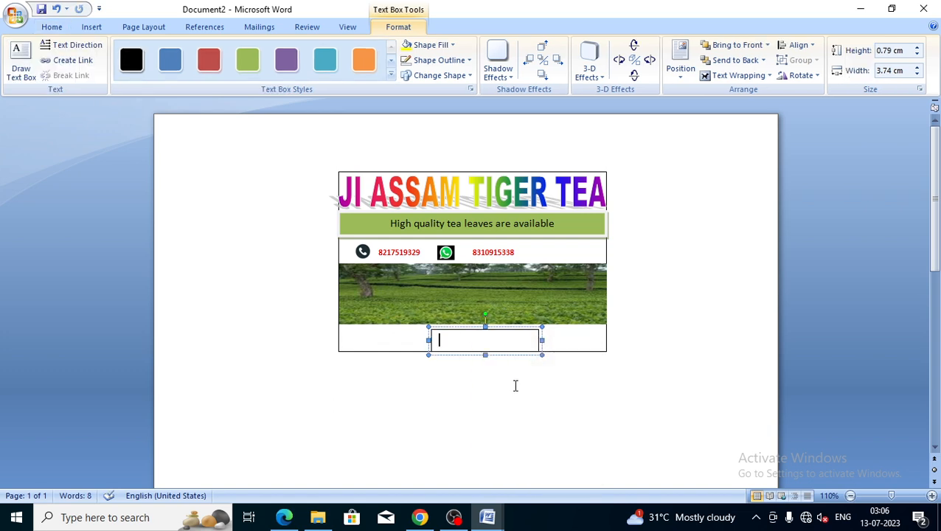
text(a)
key(BackSpace)
text(A S  SA)
key(BackSpace)
key(BackSpace)
key(BackSpace)
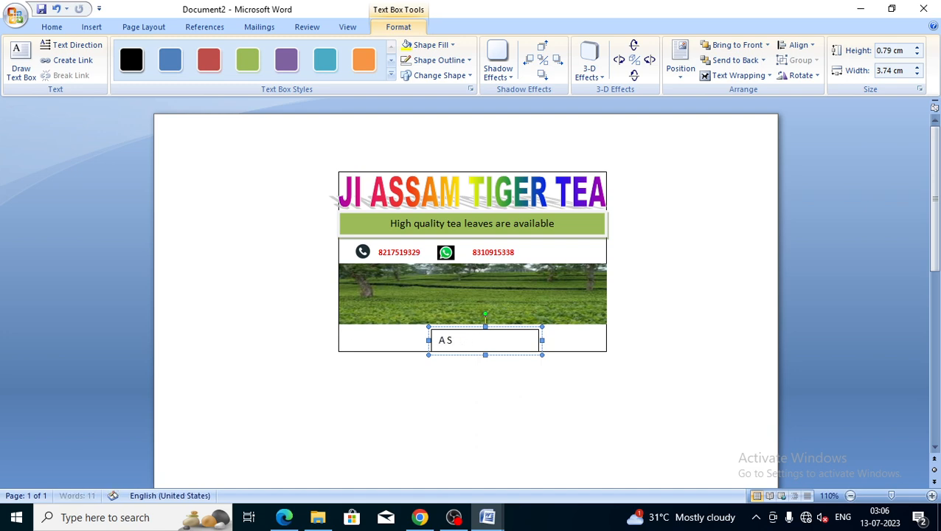
key(BackSpace)
key(BackSpace)
text(SSAM)
click(447, 339)
key(BackSpace)
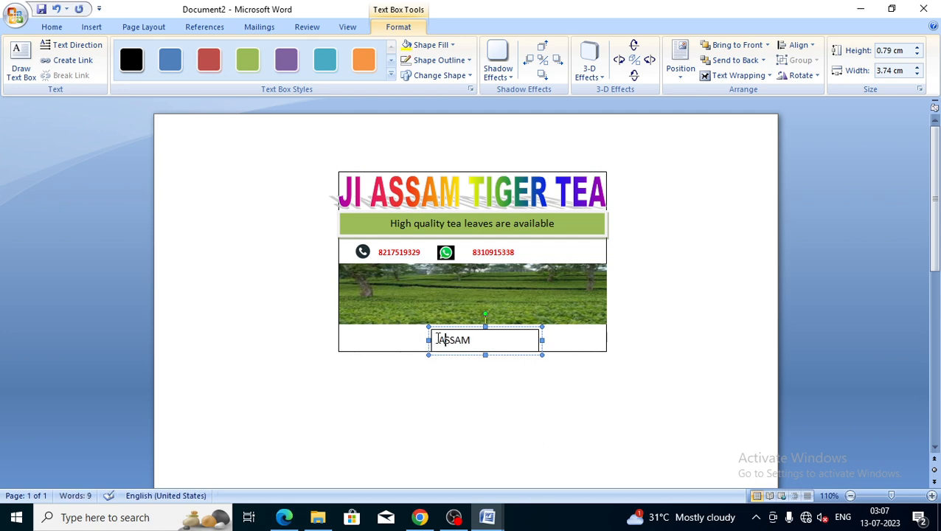
Centre ASSAM, make it bold, and set its font to Times New Roman
double_click(437, 340)
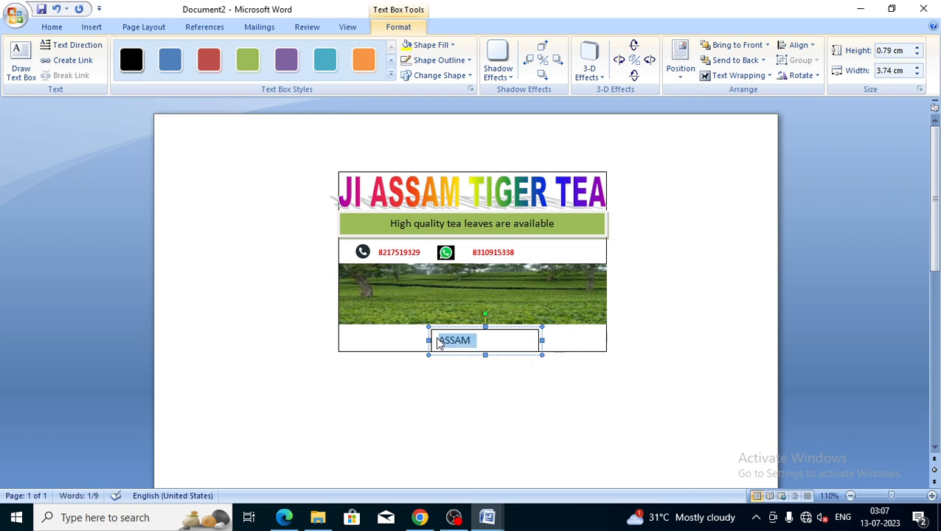
key(ctrl+e)
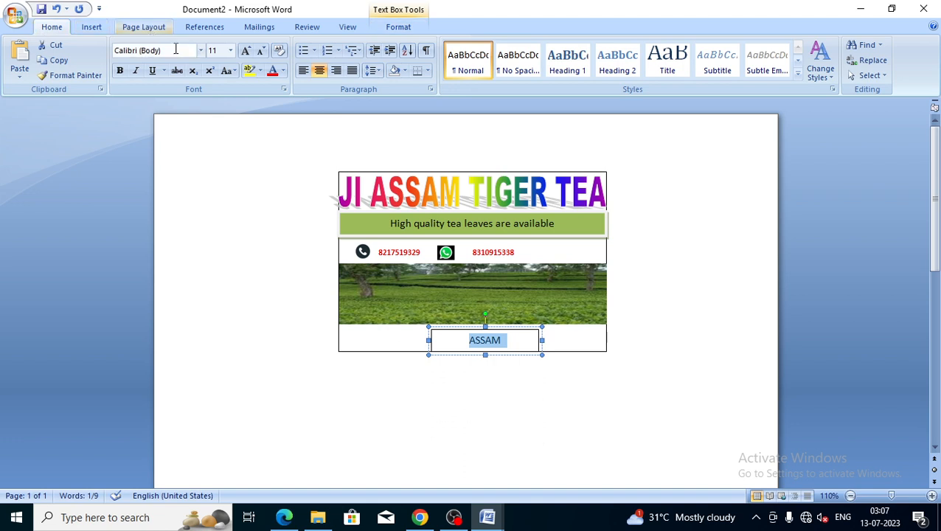
click(121, 71)
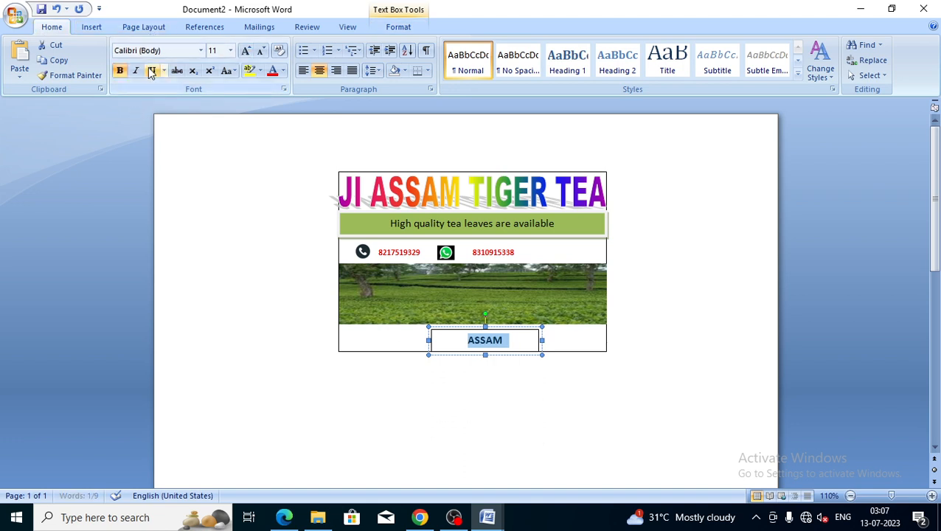
click(147, 50)
key(BackSpace)
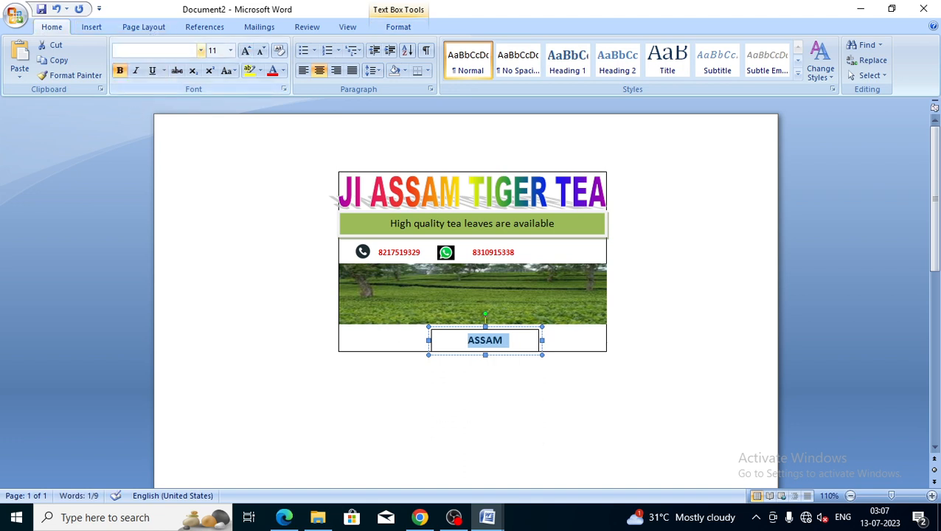
text(Ti)
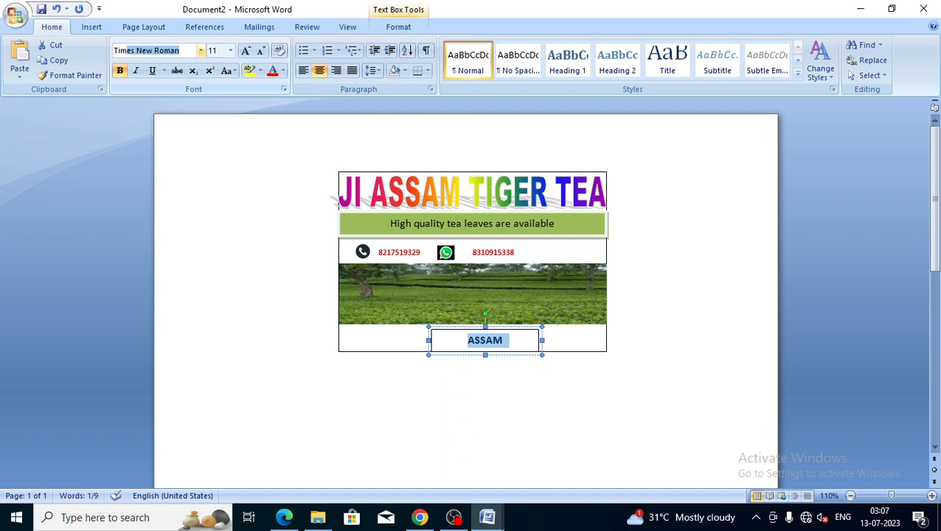
text(m)
key(Return)
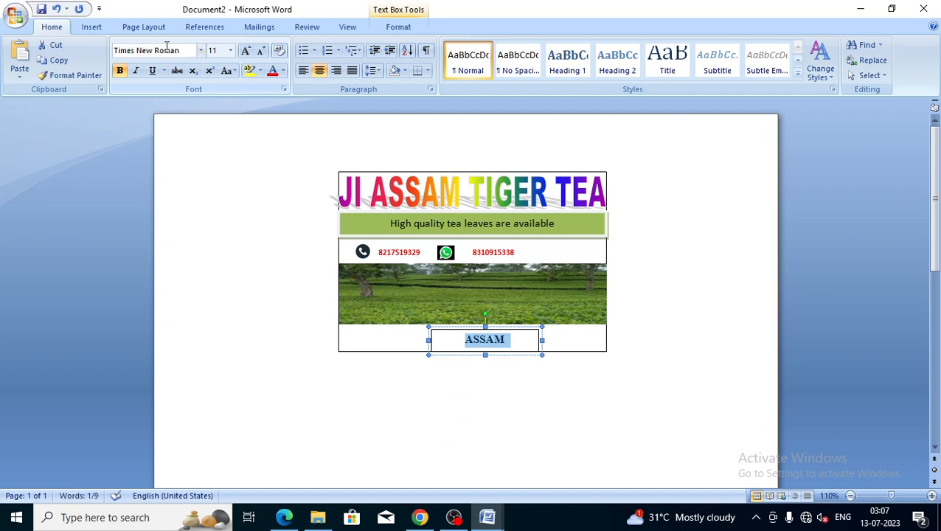
Set the ASSAM text size to 16 pt
click(247, 54)
click(247, 54)
click(247, 53)
click(247, 53)
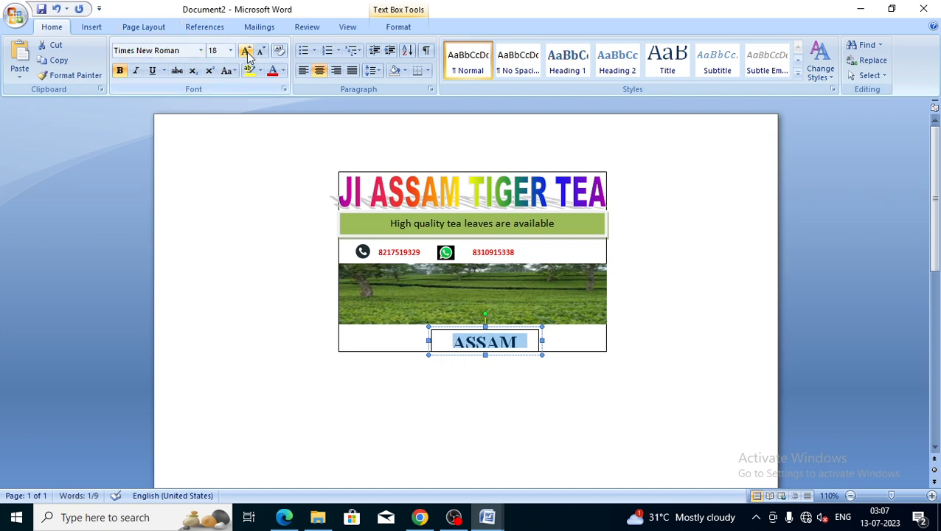
click(261, 52)
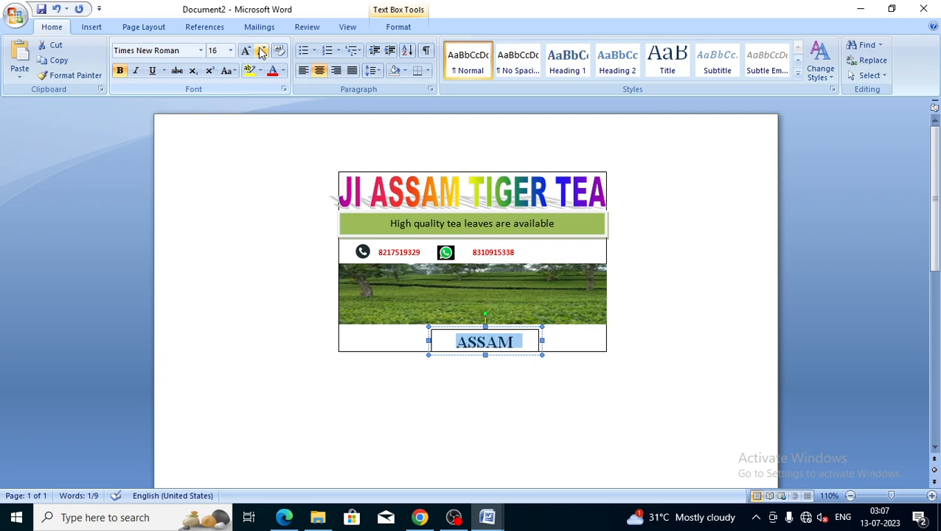
click(261, 52)
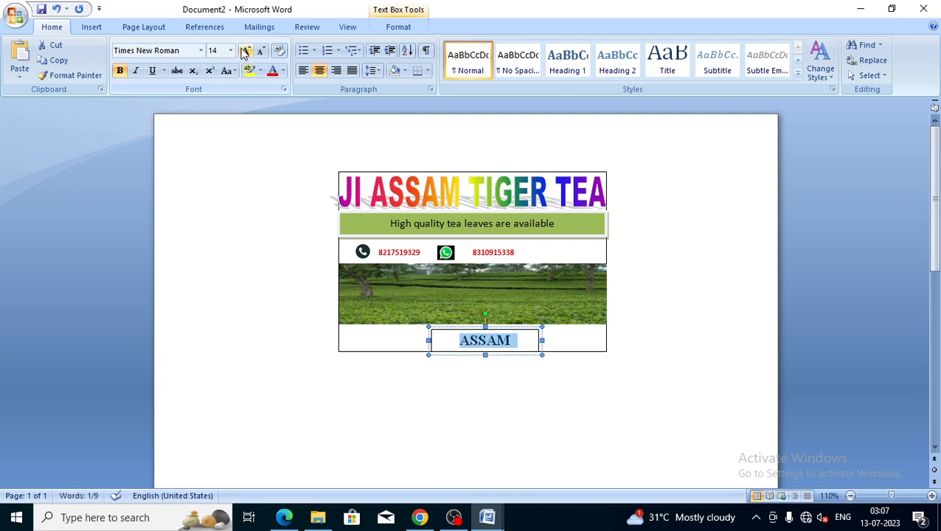
click(245, 52)
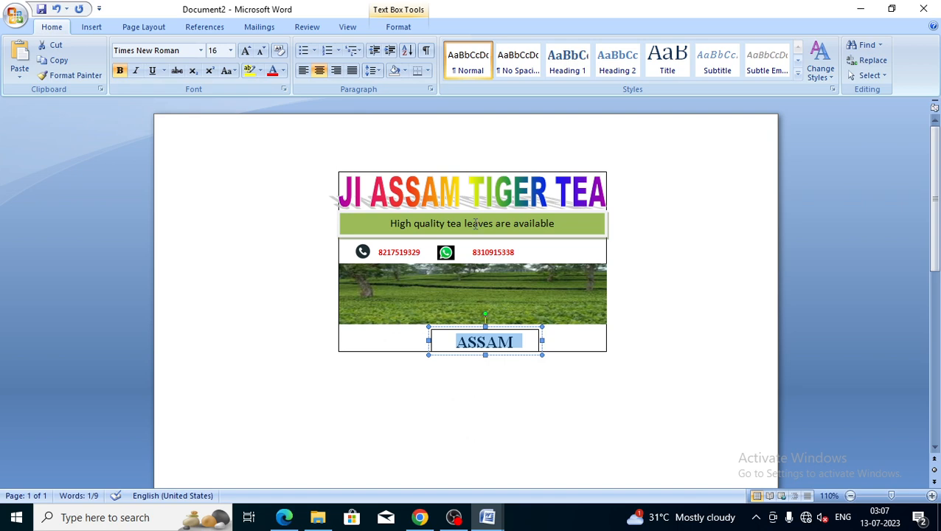
Apply a purple filled text box style to the ASSAM box and shrink the text to 14 pt
click(399, 27)
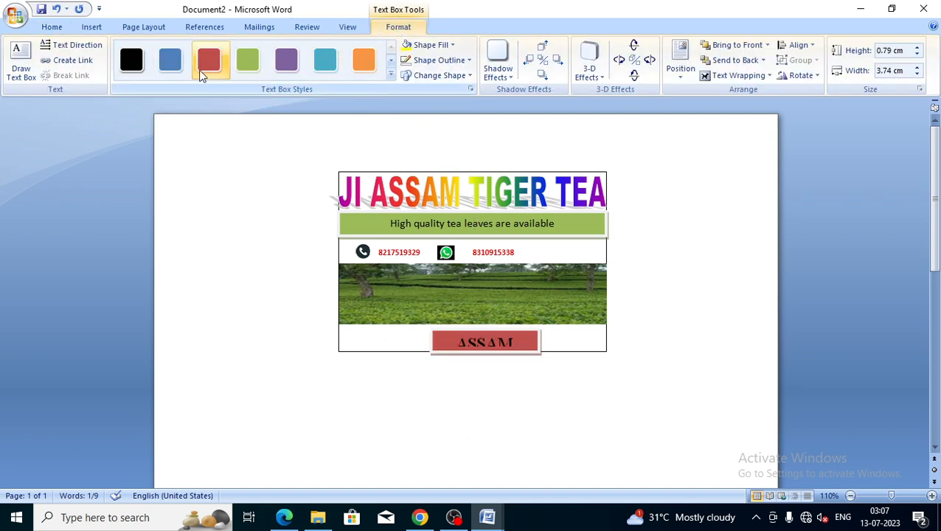
click(293, 67)
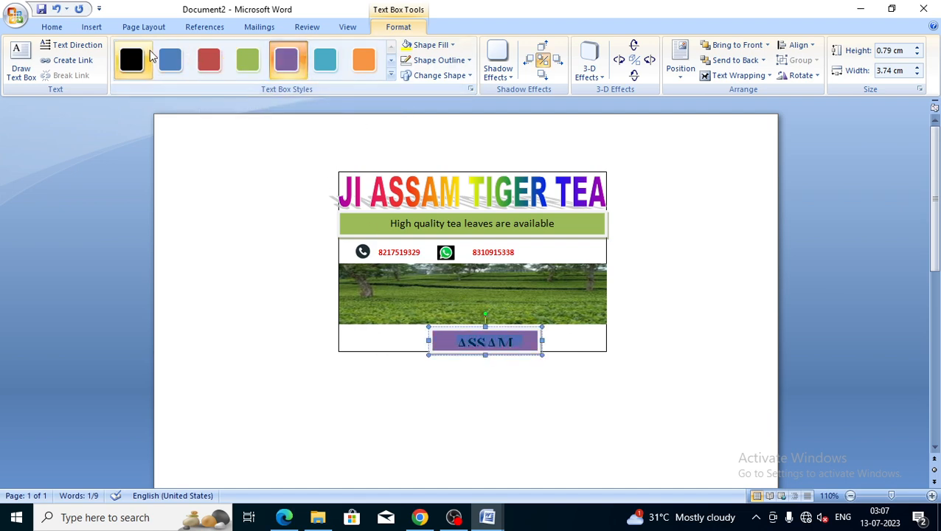
click(47, 27)
click(262, 52)
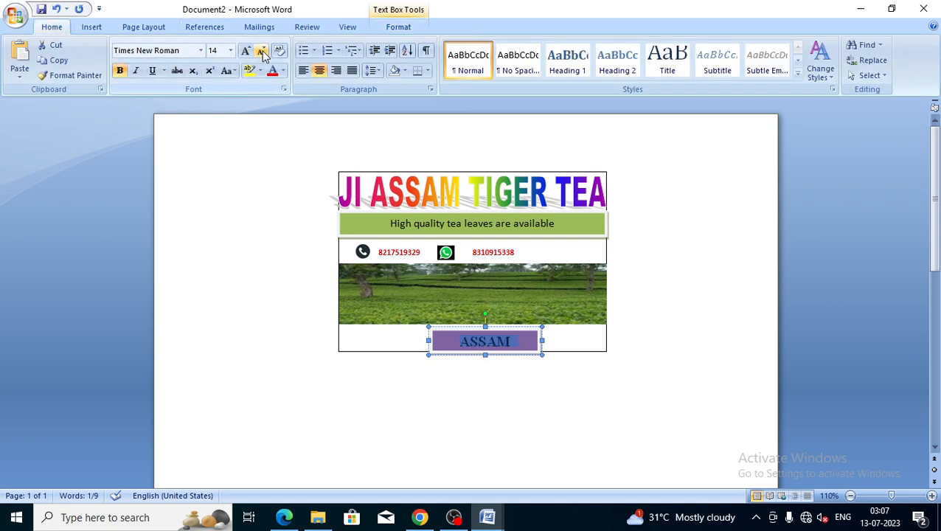
Fill the whole advert box with peach (Orange Accent 6, Lighter 40%)
click(583, 340)
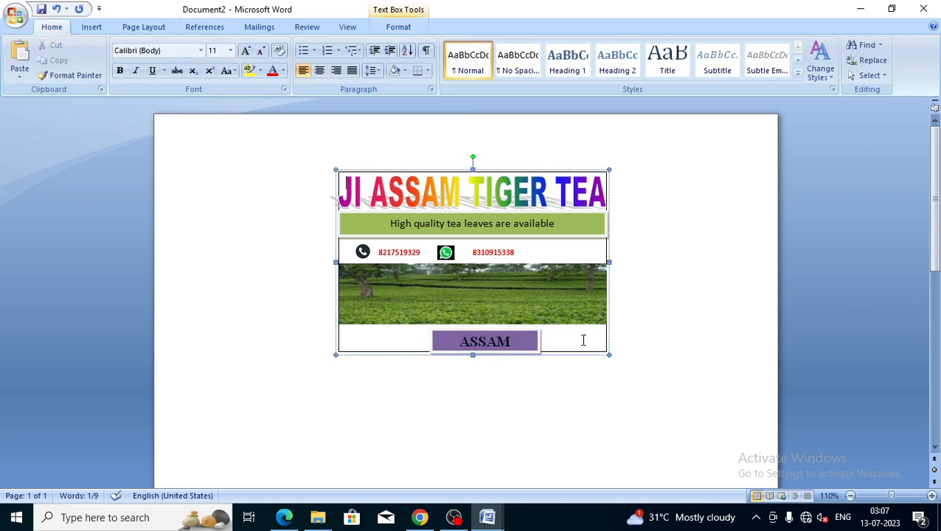
click(393, 28)
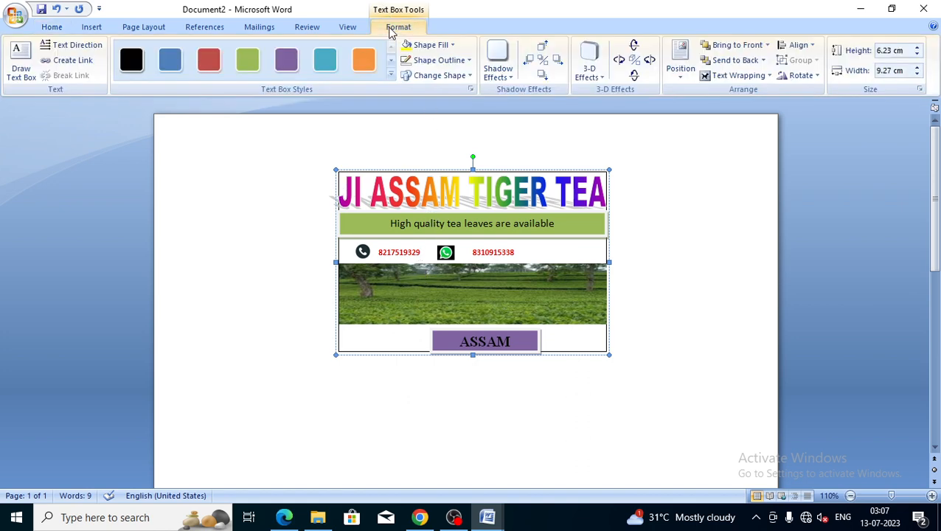
click(453, 47)
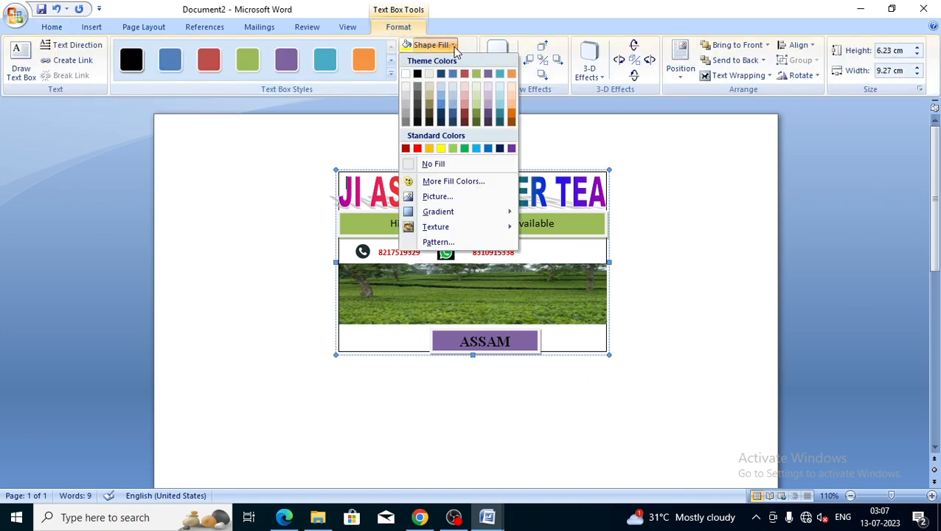
click(510, 107)
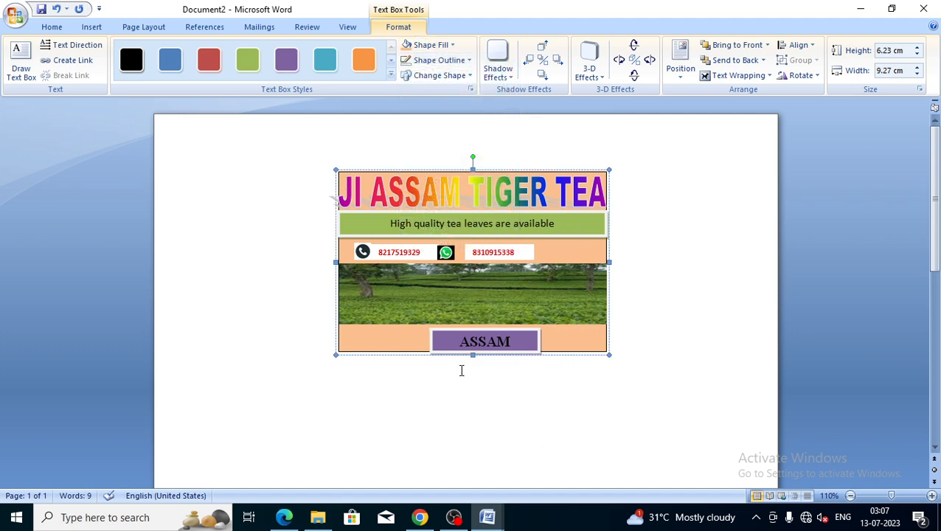
Make the purple ASSAM box shorter, then deselect the advert
click(477, 354)
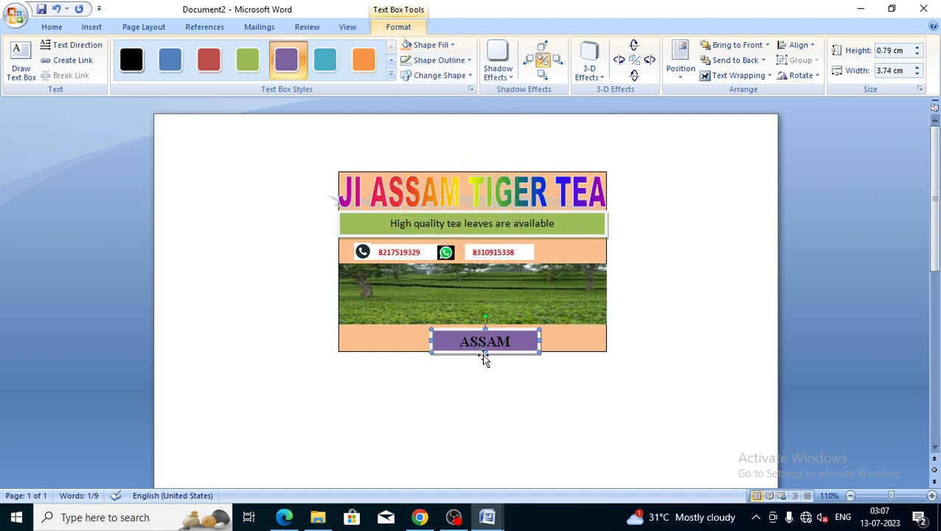
drag(484, 353, 486, 358)
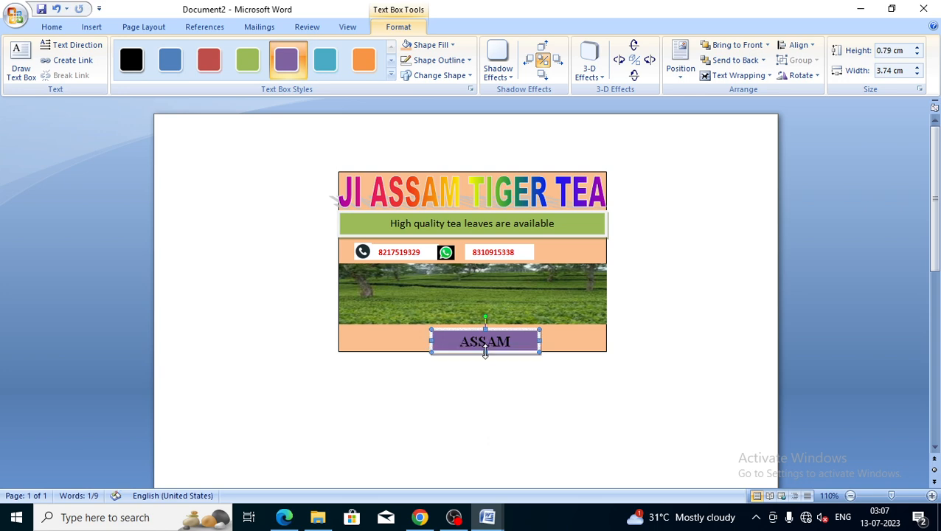
click(572, 347)
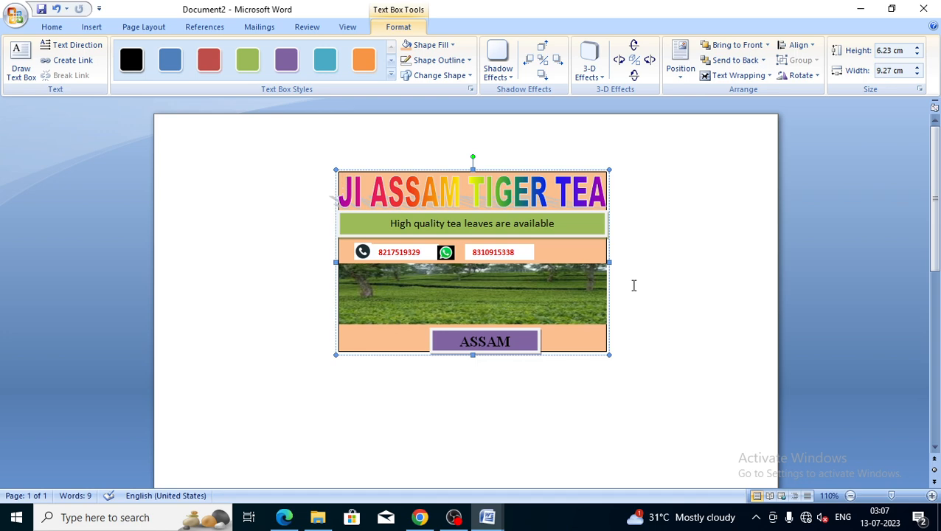
click(632, 236)
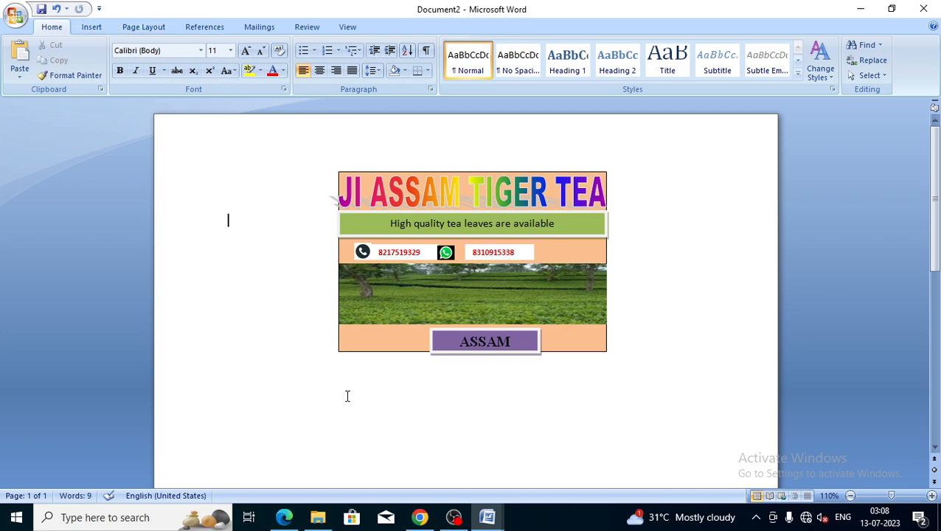
Launch Snipping Tool from Start and drag a new rectangular snip around the tea advert
click(24, 518)
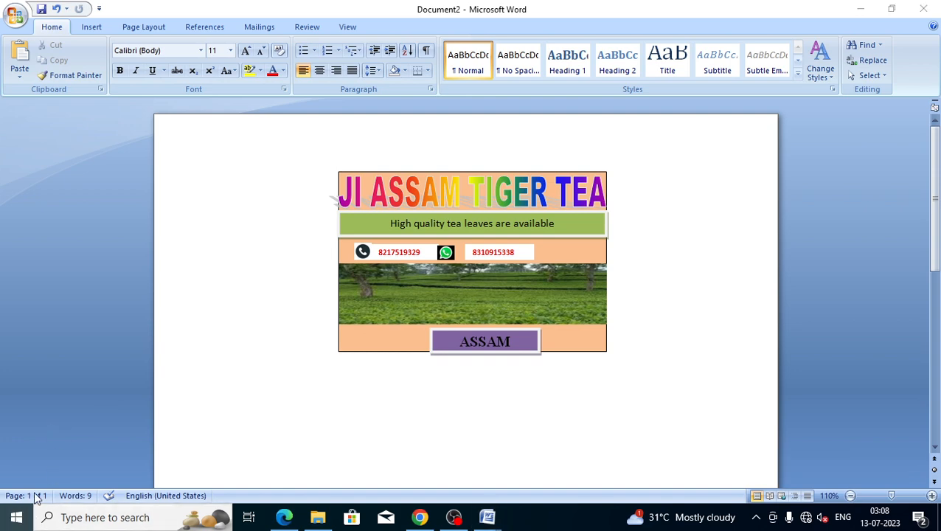
text(S)
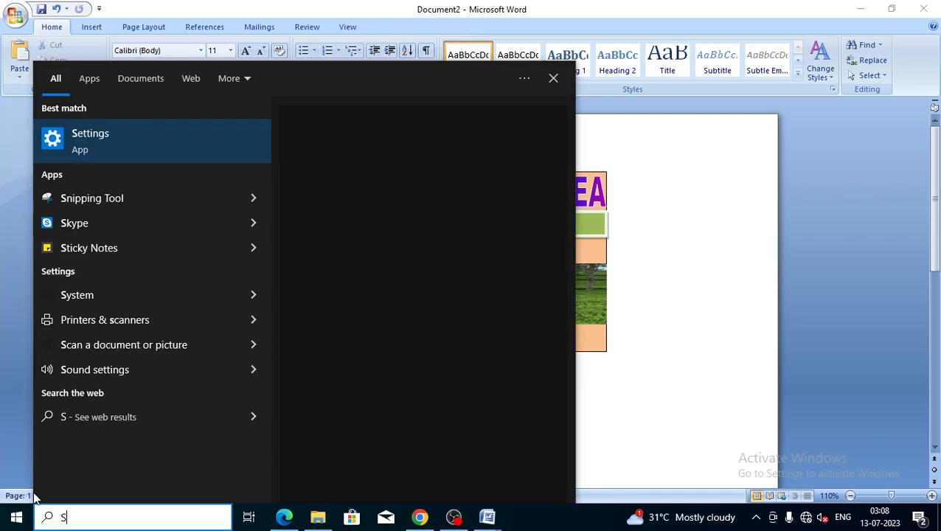
click(95, 198)
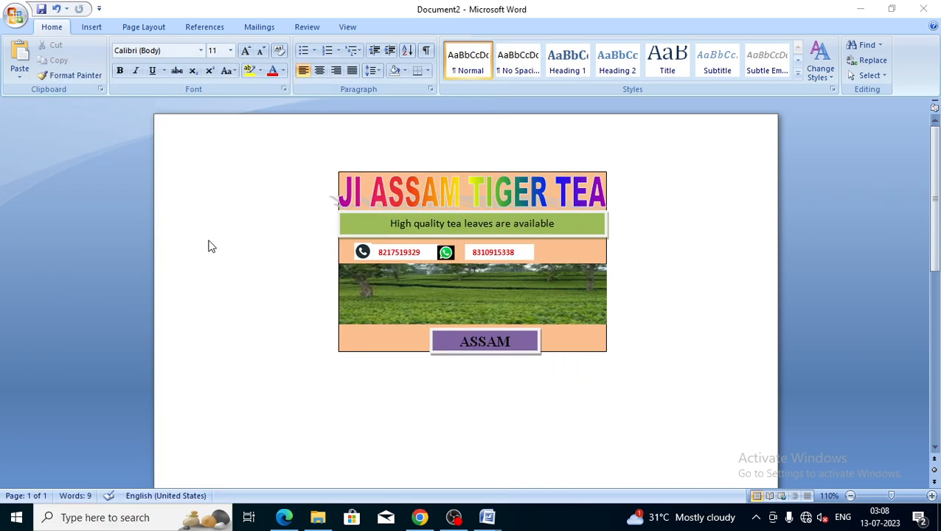
click(391, 166)
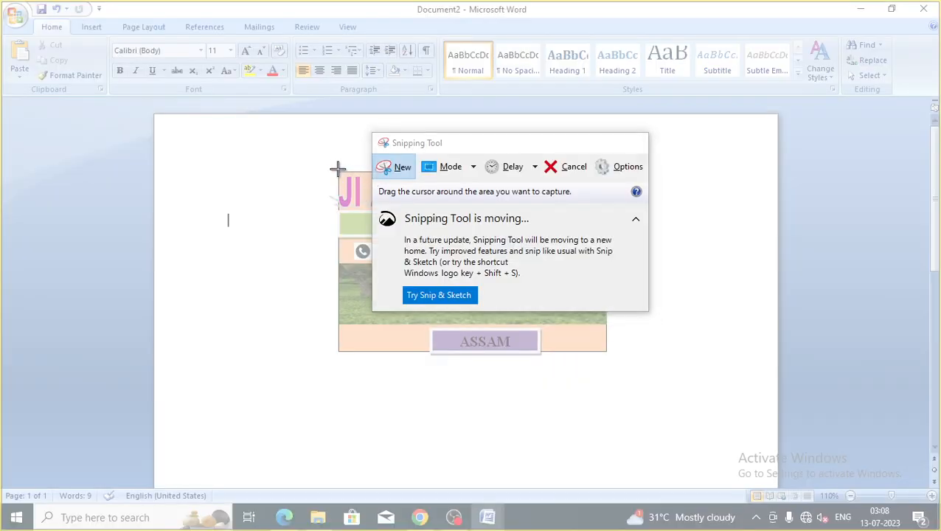
drag(338, 170, 613, 356)
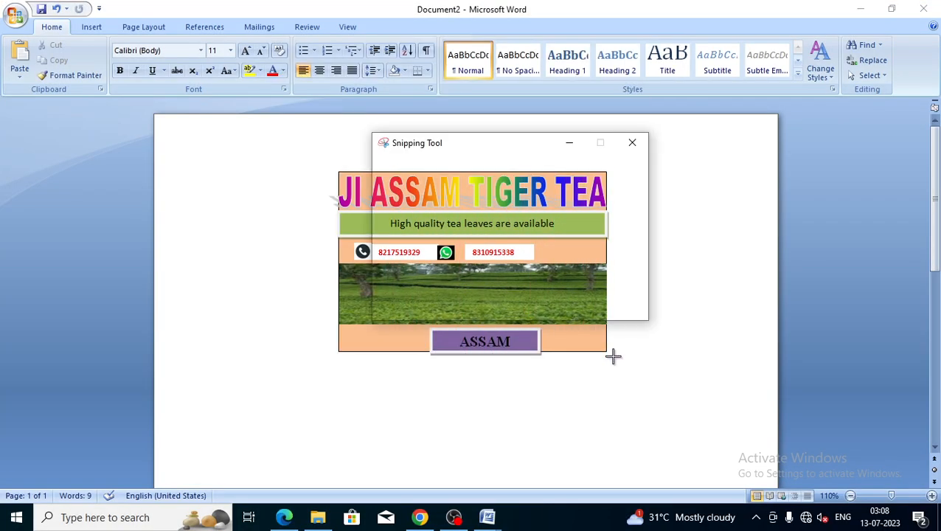